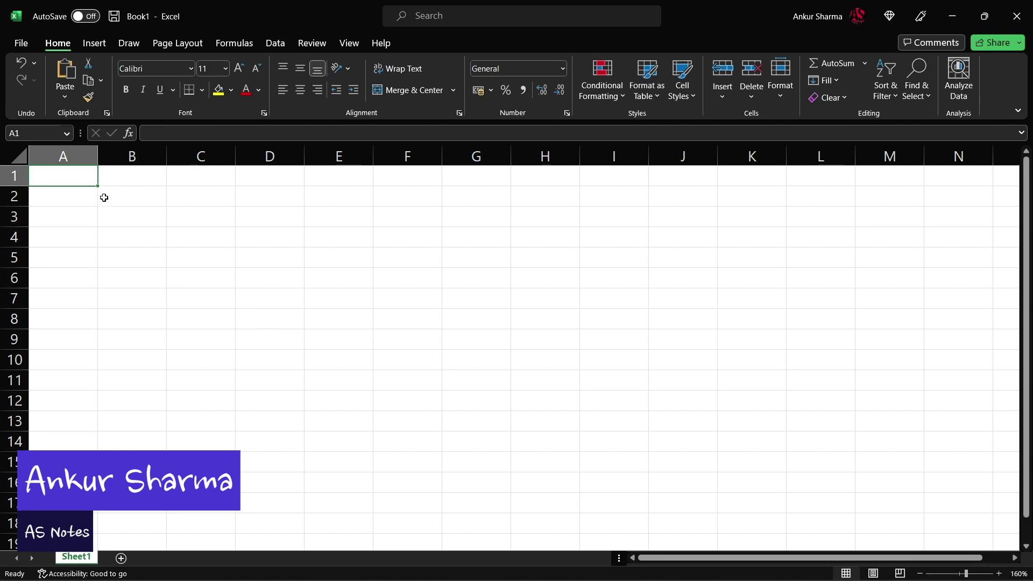
Enter the headers S.No, Name, English, Maths and Science across A1:E1
type("S")
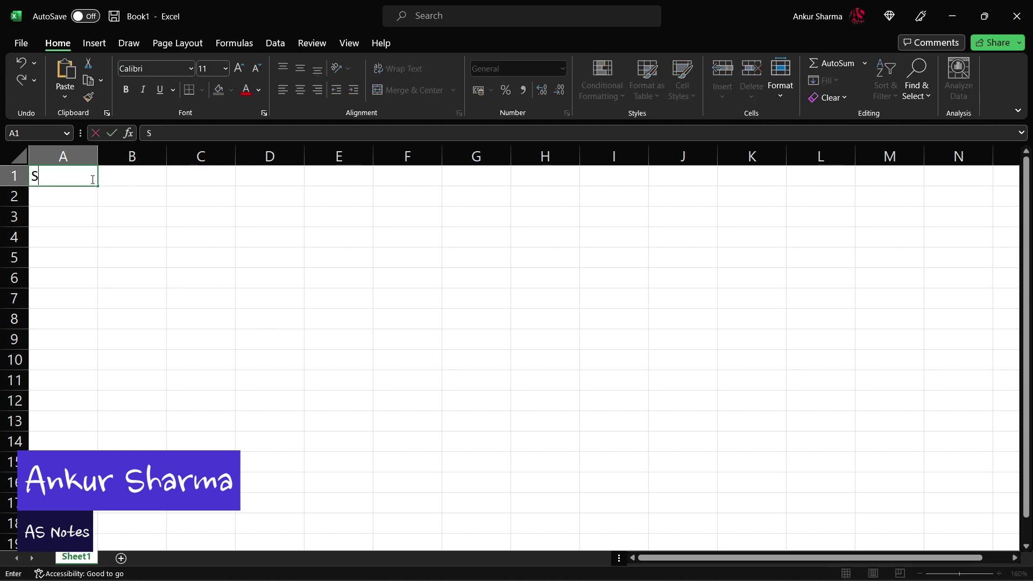
type(".No")
key("Tab")
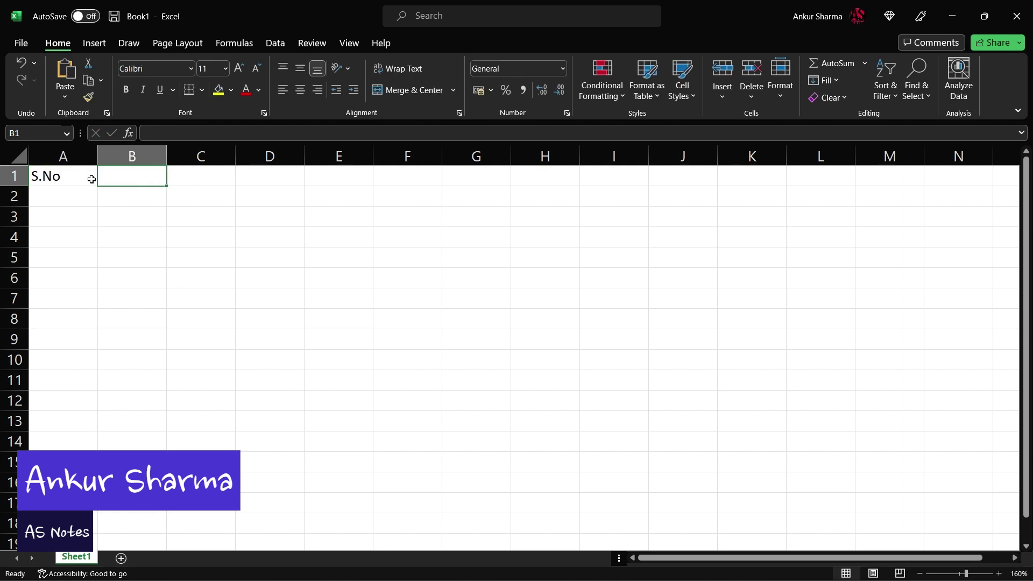
type("Name")
key("Tab")
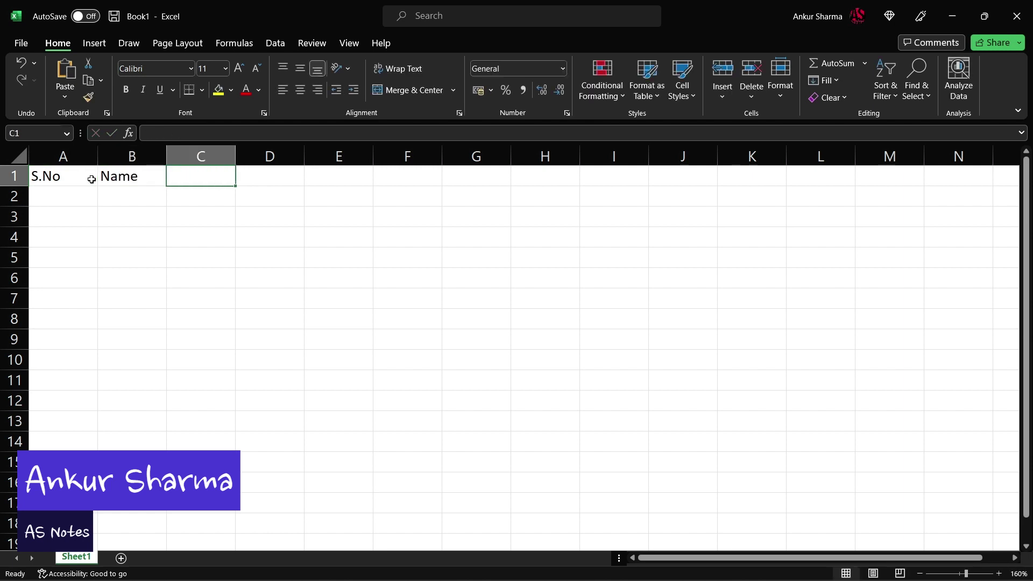
type("Engl")
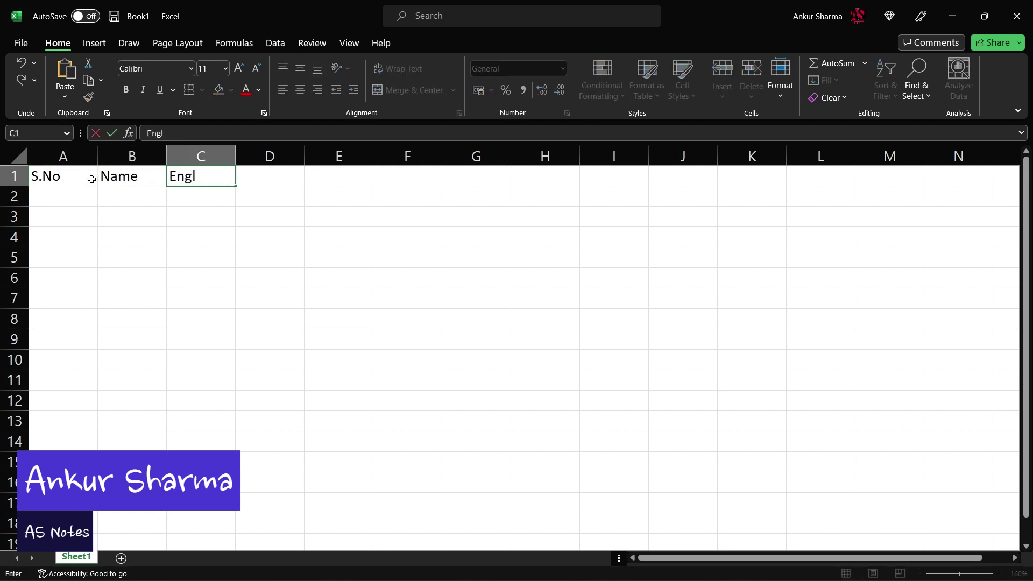
type("ish")
key("Tab")
type("Ma")
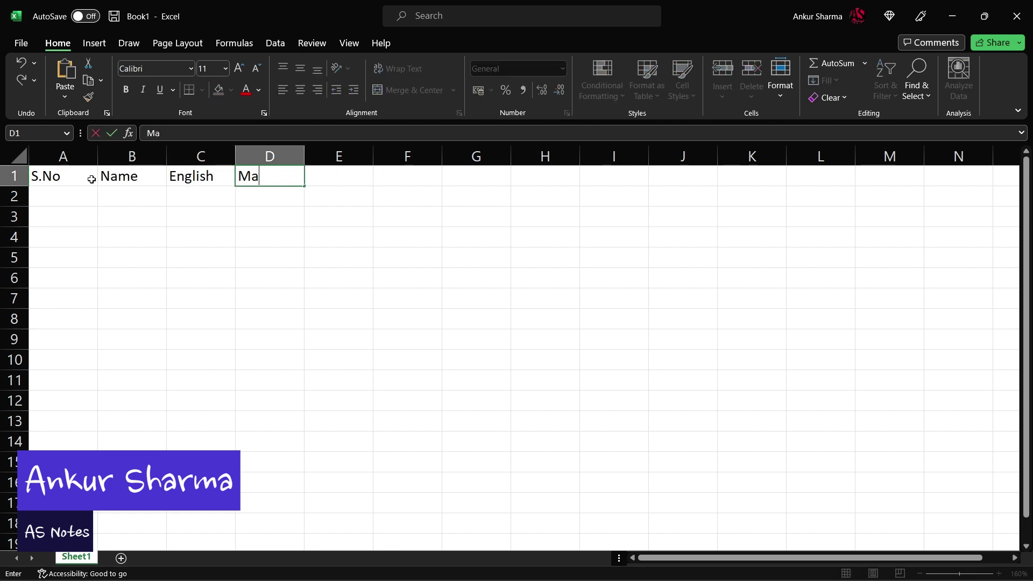
type("ths")
key("Tab")
type("Scien")
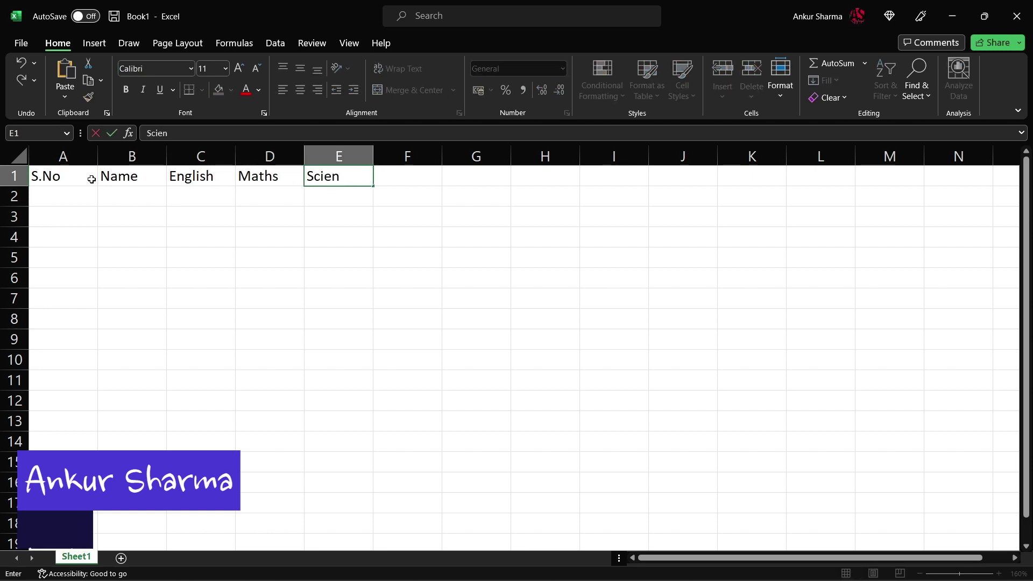
type("ce")
left_click(57, 192)
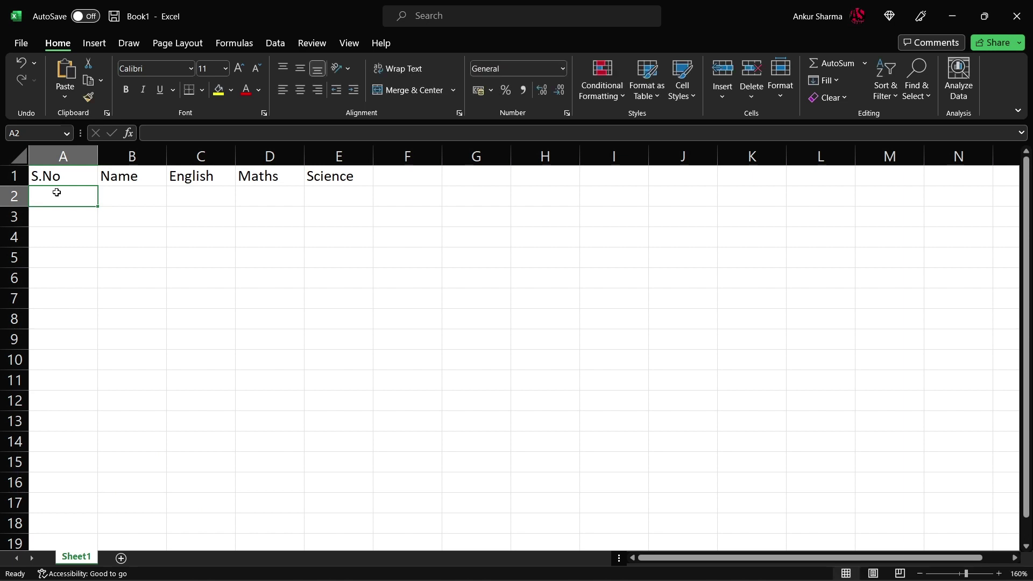
Fill serial numbers 1, 2, 3 and 4 down A2:A5
type("1")
key("Return")
type("2")
key("Return")
type("3")
key("Return")
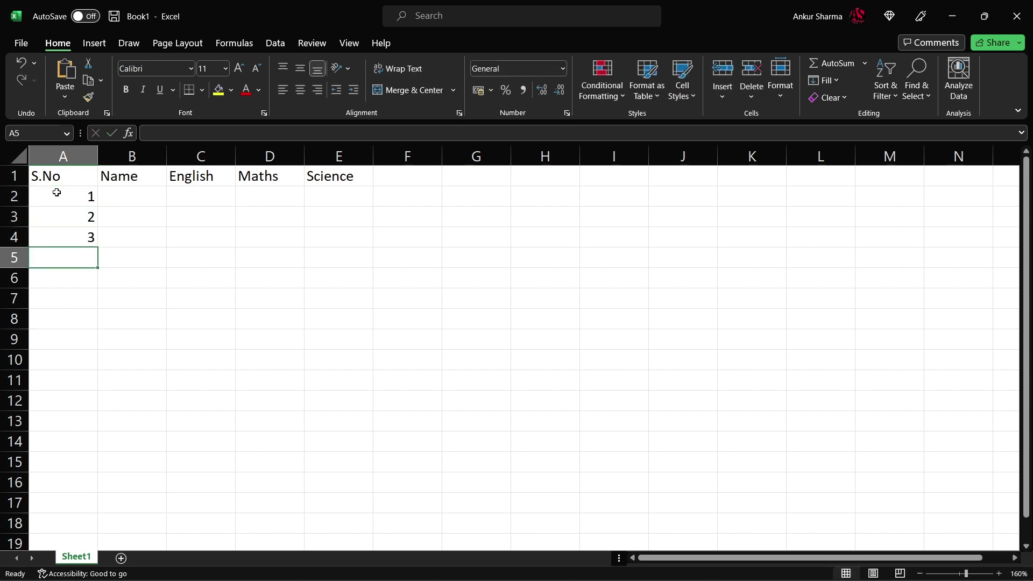
type("4")
key("Return")
Enter the names ABC, DEF, XYZ and PQR down B2:B5
key("Up")
key("Up")
key("Up")
key("Up")
key("Right")
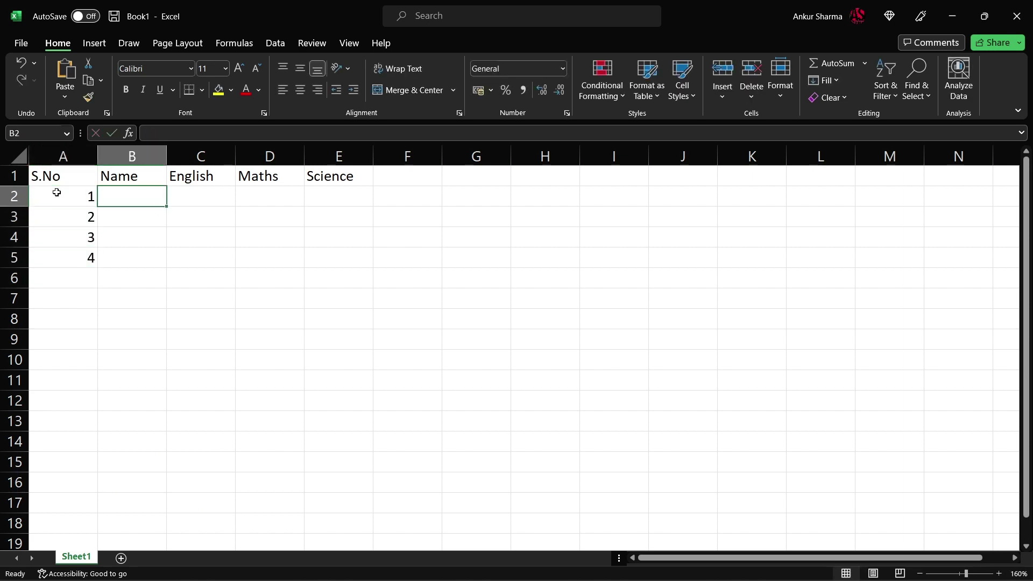
type("ABC")
key("Return")
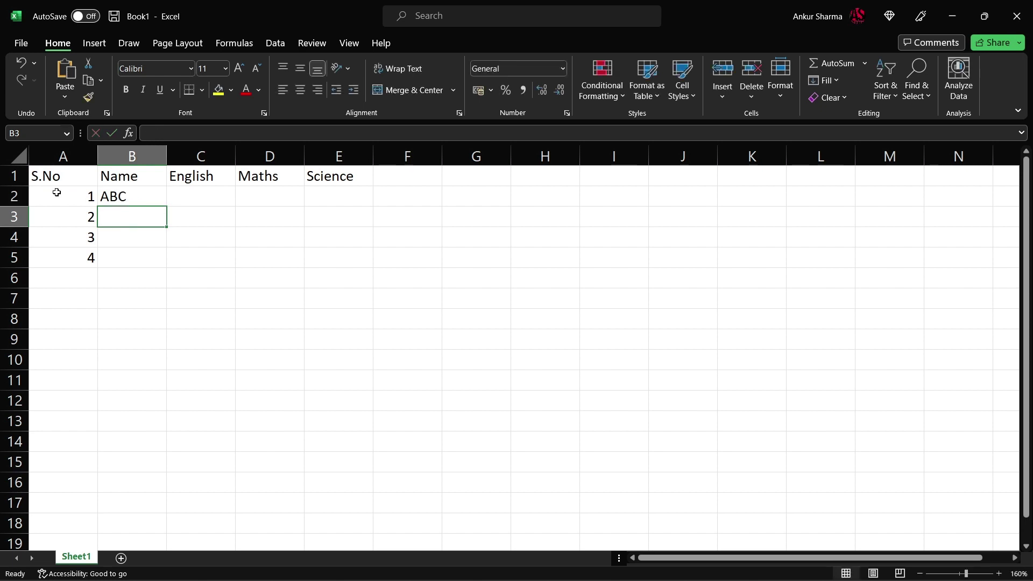
type("DEF")
key("Return")
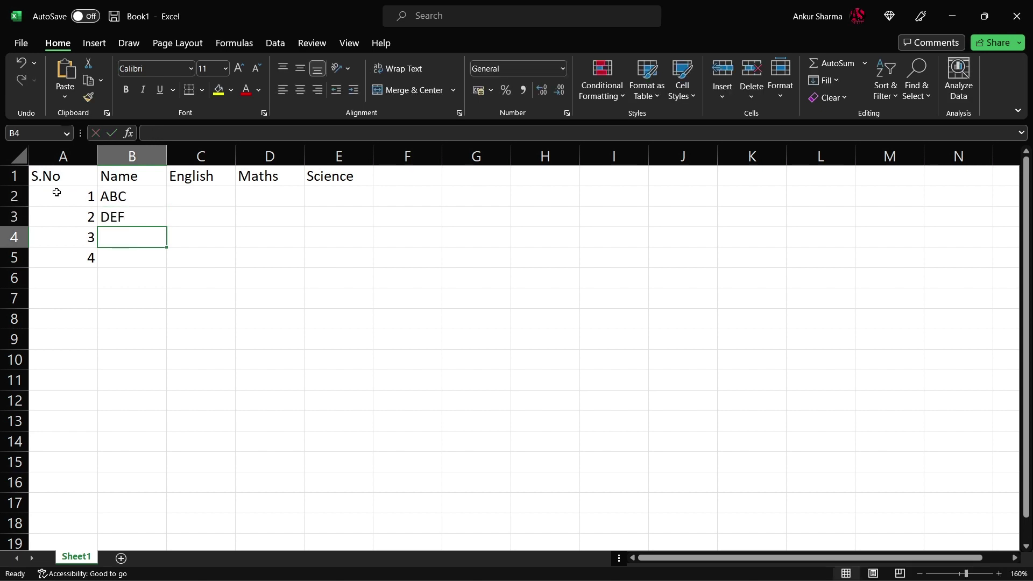
type("XY")
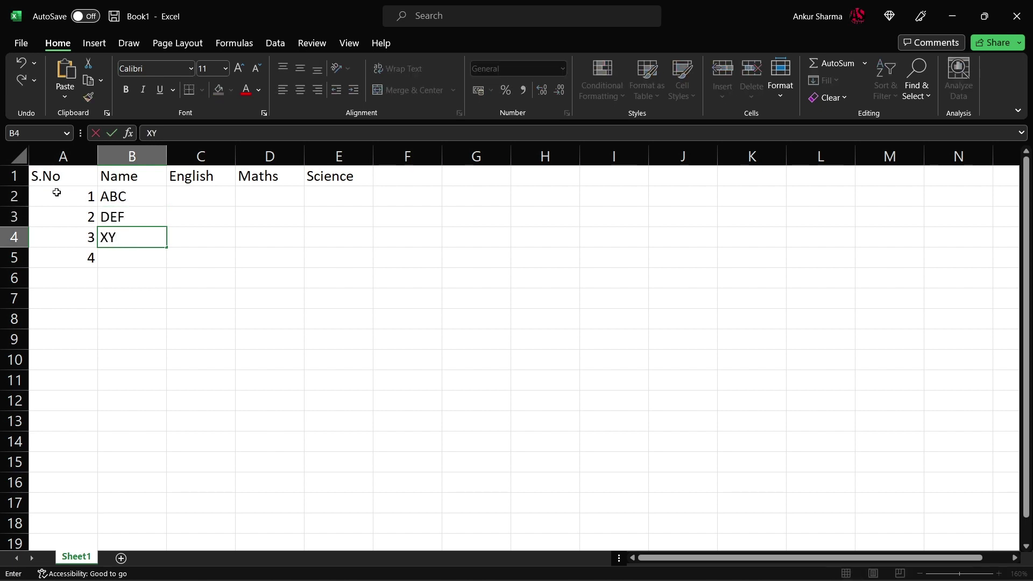
type("Z")
key("shift+Down")
key("Right")
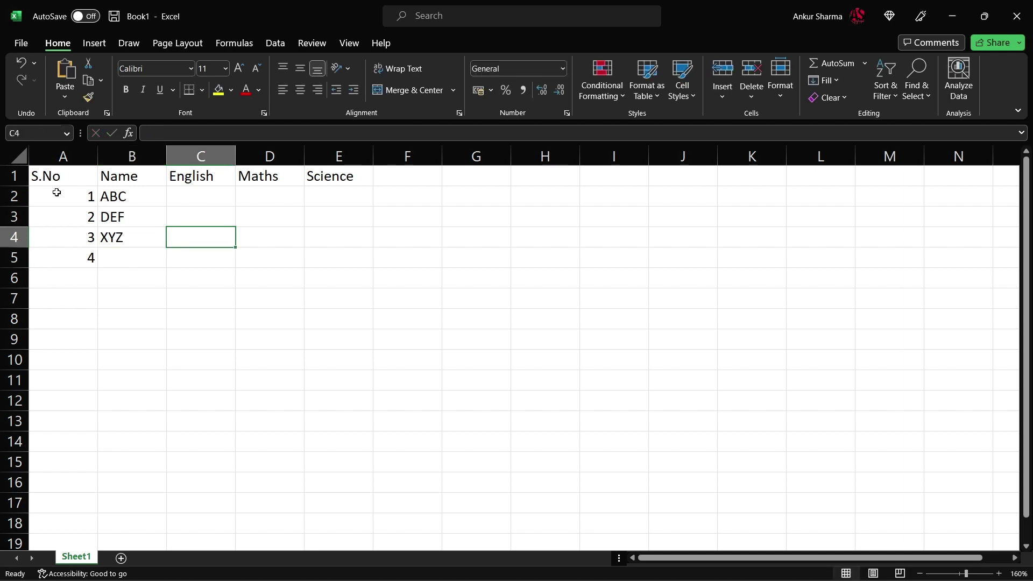
key("Left")
key("Left")
key("Right")
key("Down")
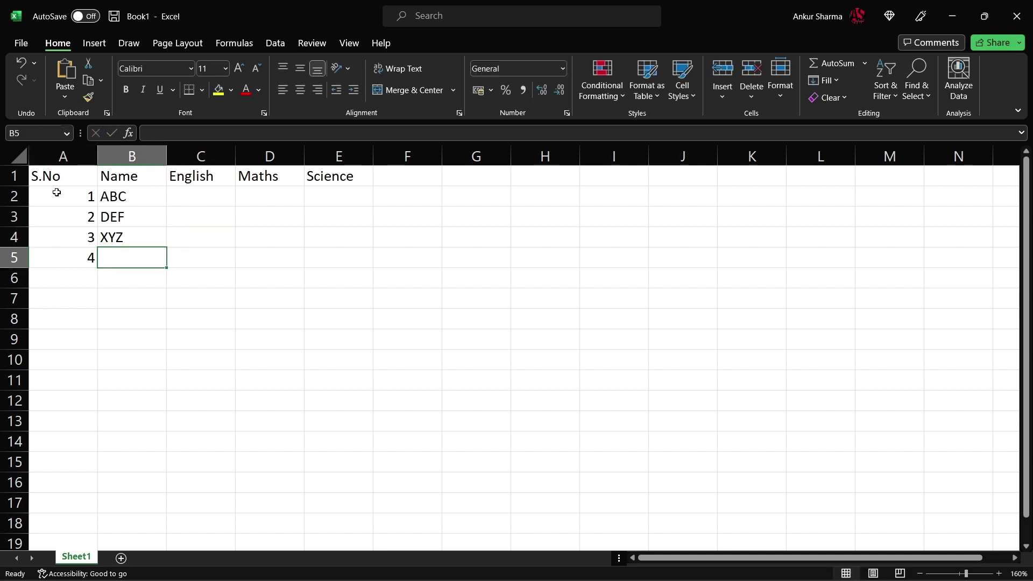
type("PQR")
key("Up")
key("Up")
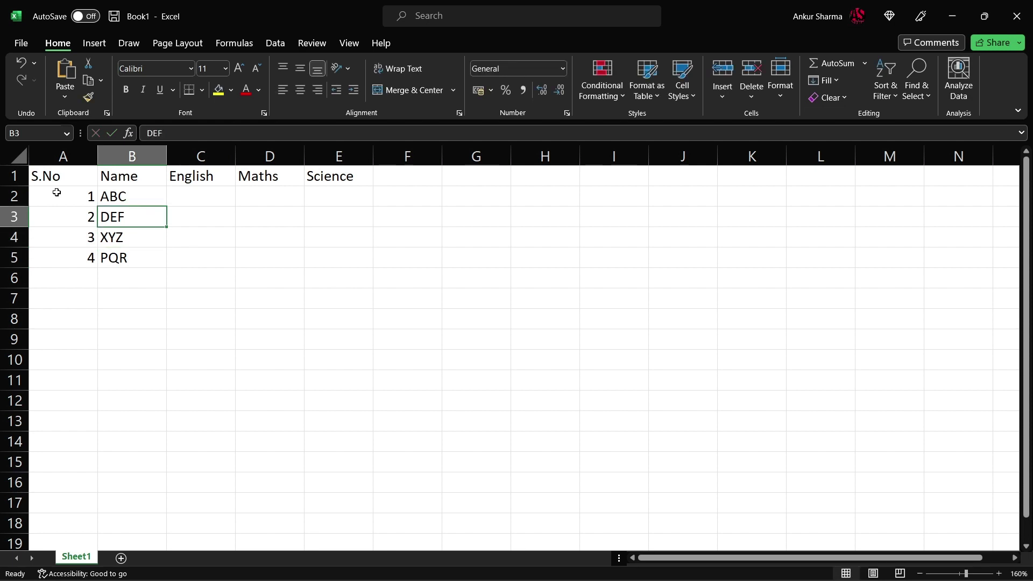
key("Right")
key("Up")
Enter English marks 45, 56, 67 and 55 in C2:C5
type("4")
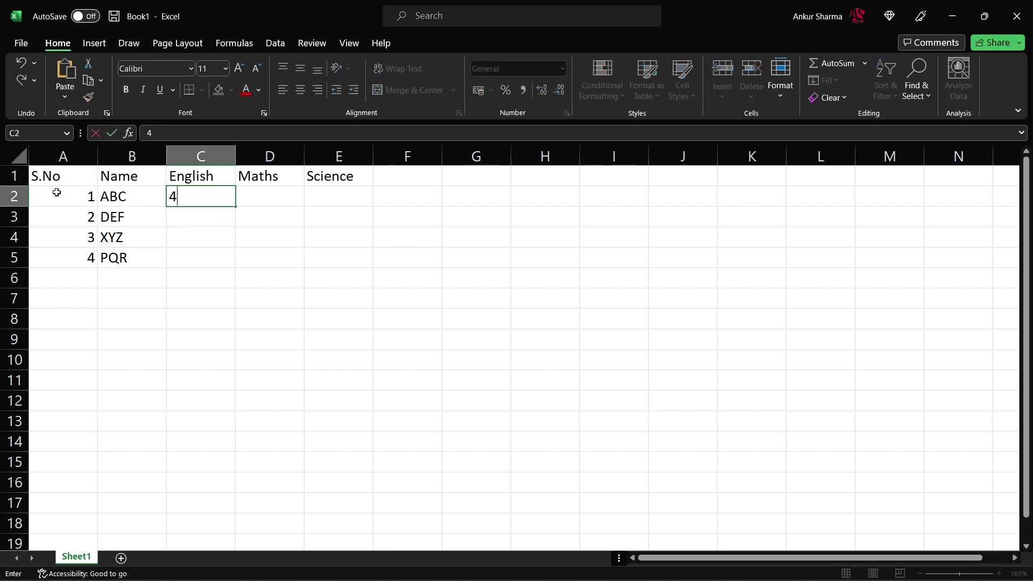
type("5")
key("Return")
type("56")
key("Return")
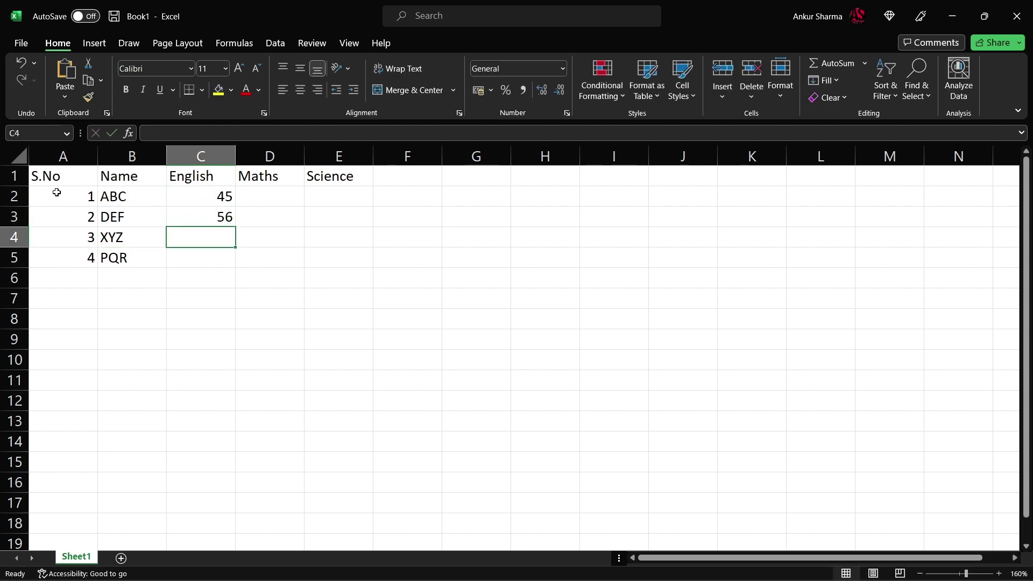
type("67")
key("Return")
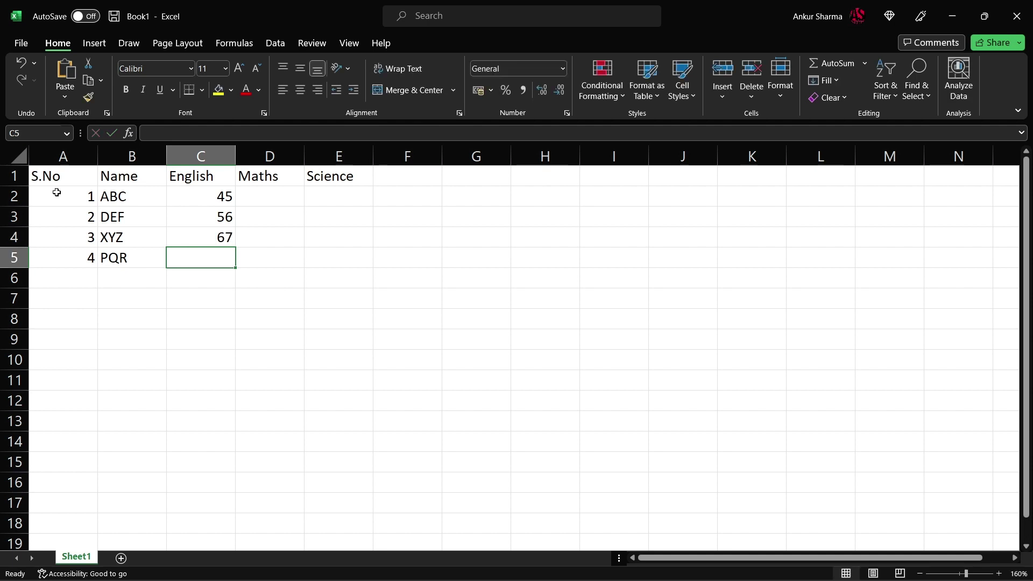
type("55")
key("Up")
key("Up")
key("Up")
key("Right")
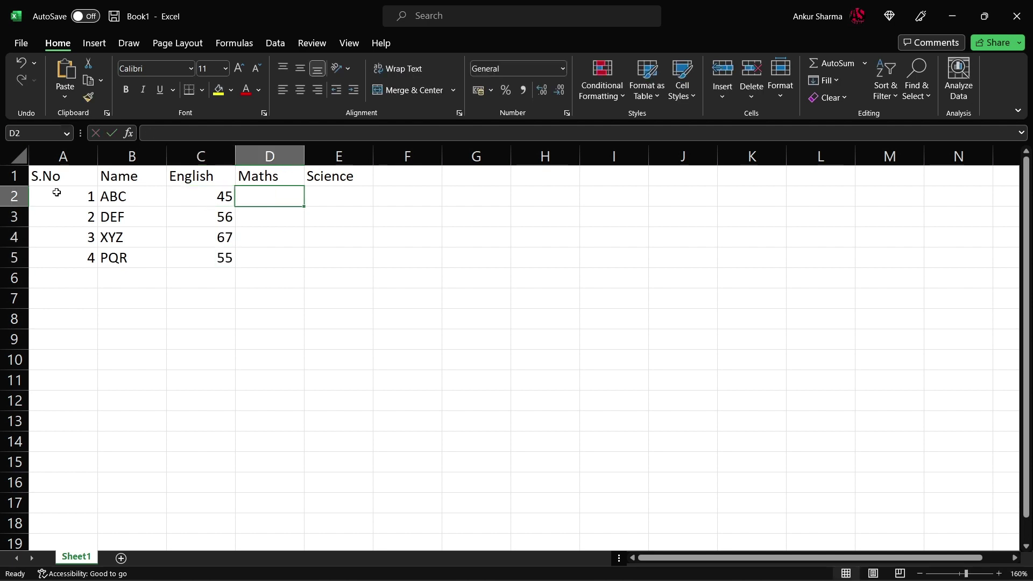
Enter Maths marks 56, 45, 67 and 78 in D2:D5
type("56")
key("Return")
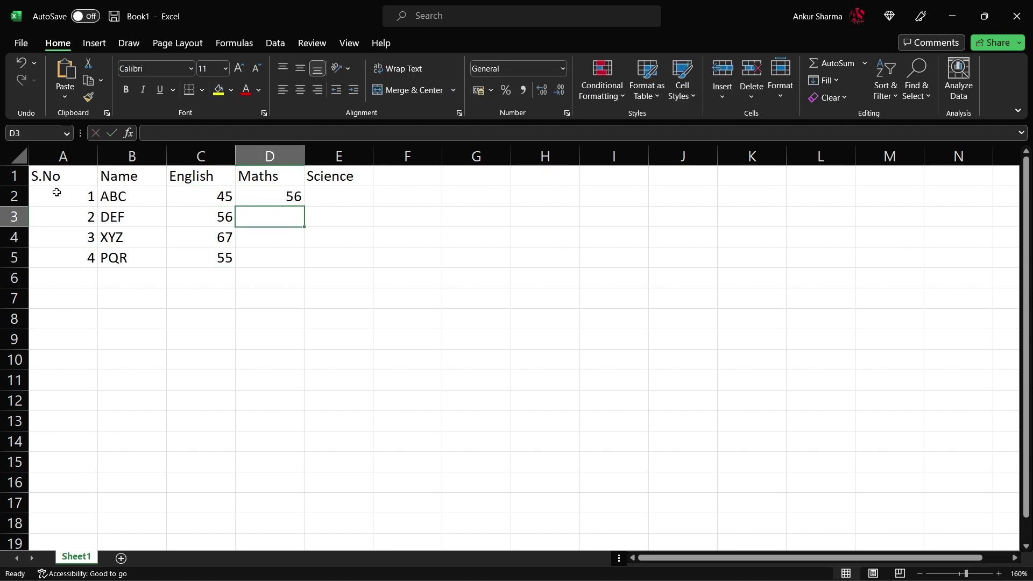
type("45")
key("Return")
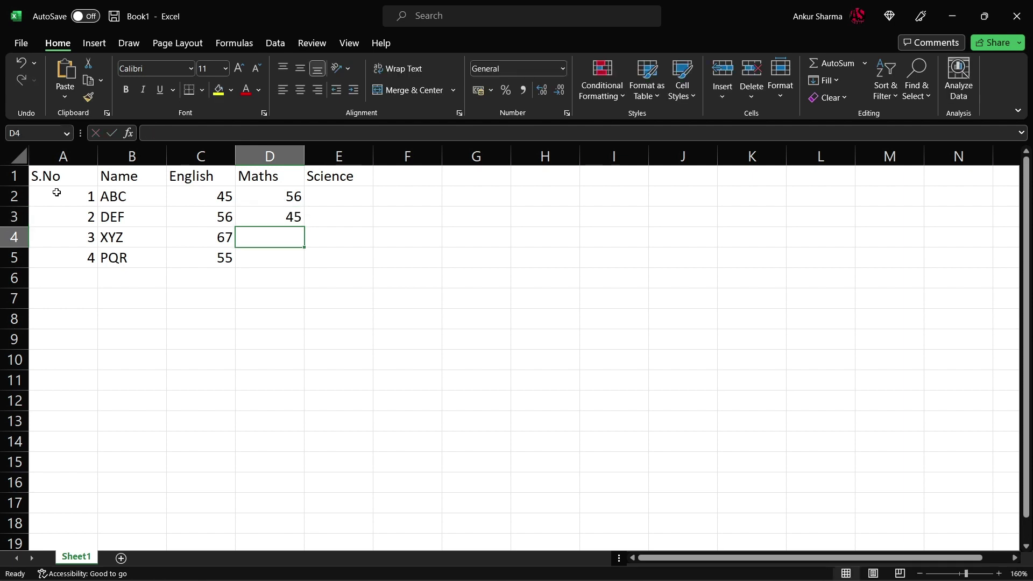
key("Return")
key("Up")
type("67")
key("Return")
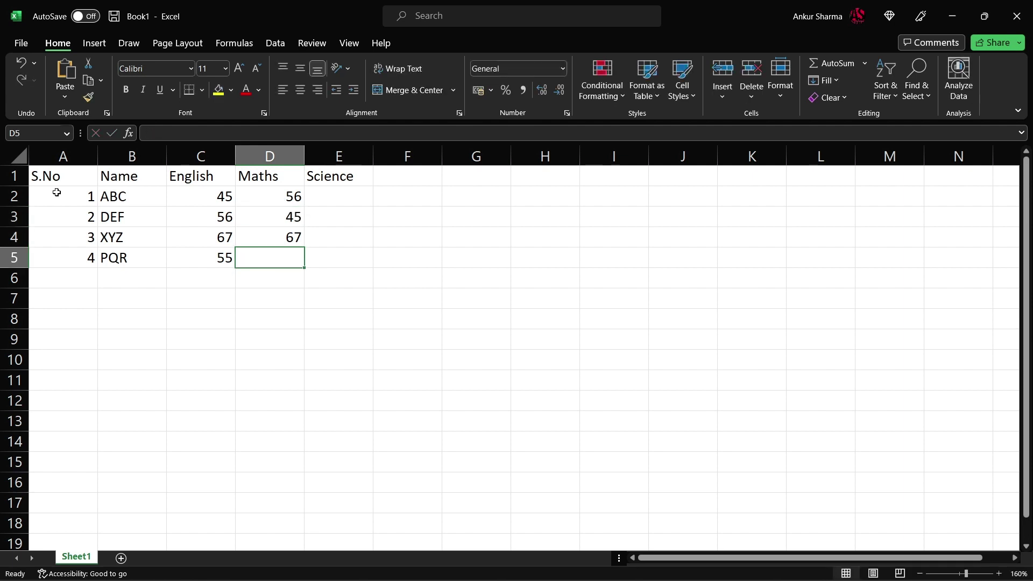
type("78")
key("Return")
key("Right")
Enter Science marks 56, 78, 87 and 98 in E2:E5, filling upward from PQR
key("Up")
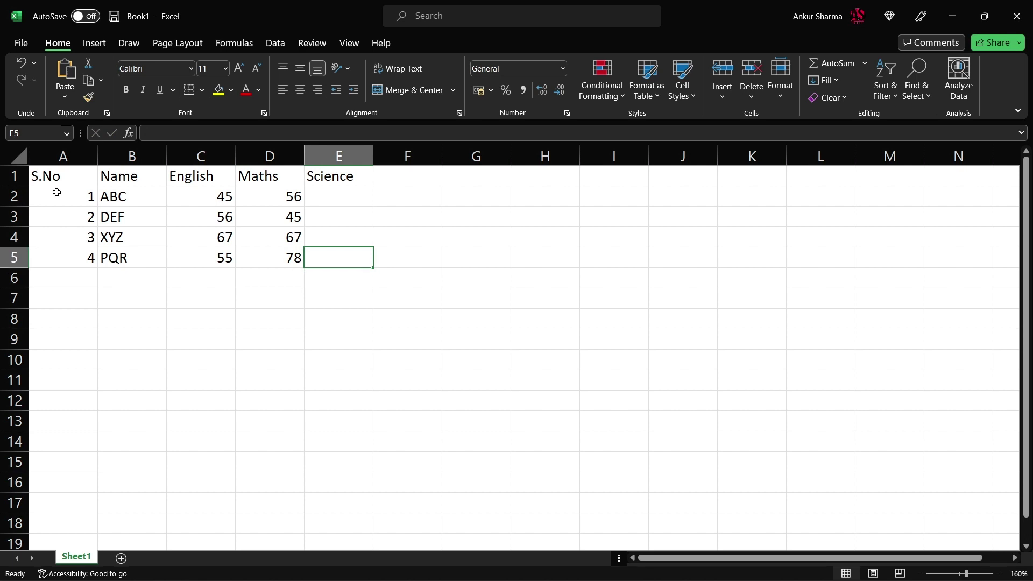
type("98")
key("Up")
type("87")
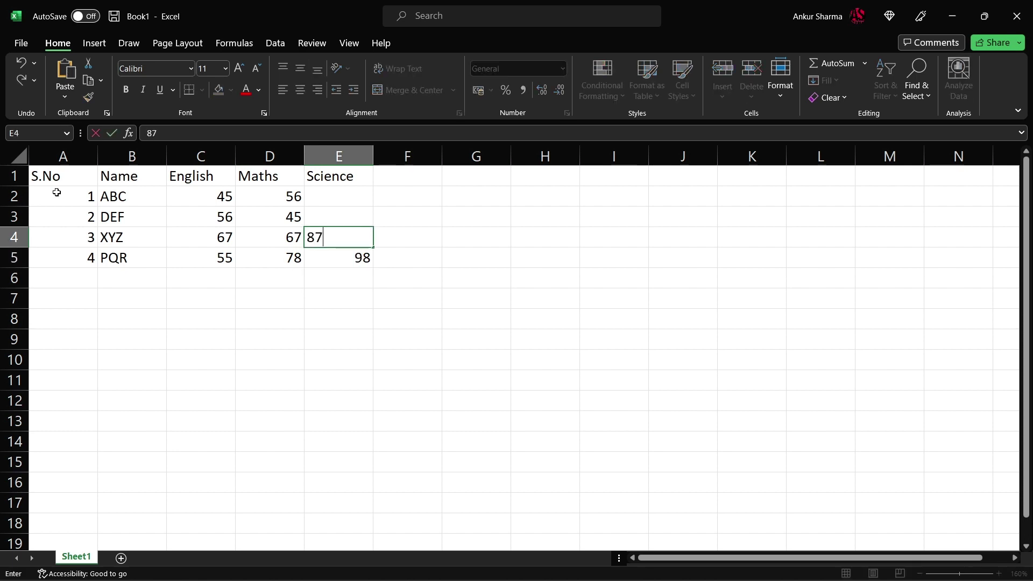
key("Up")
type("78")
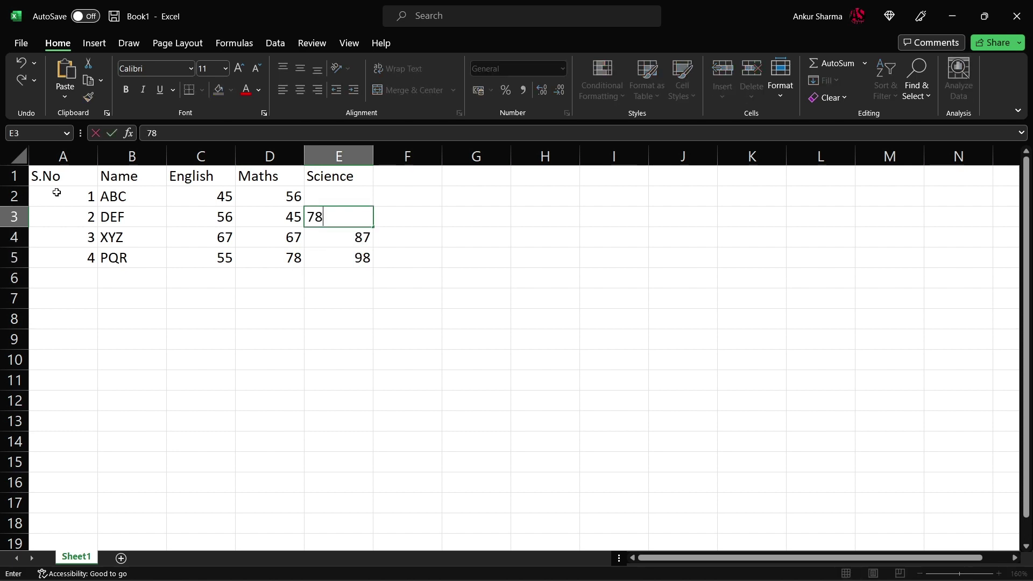
key("Up")
type("56")
key("Down")
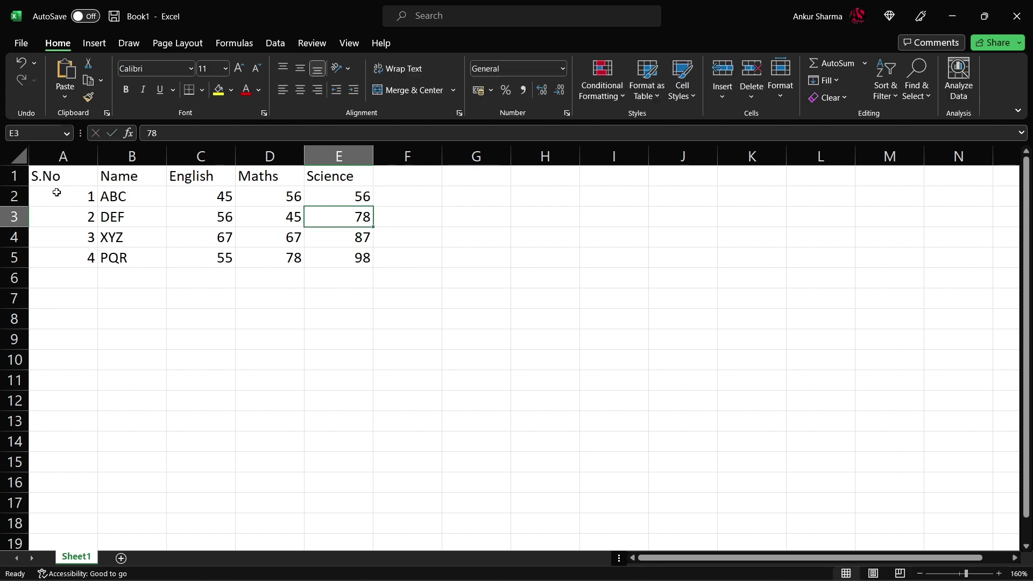
key("Down")
key("Down")
key("Down")
key("Down")
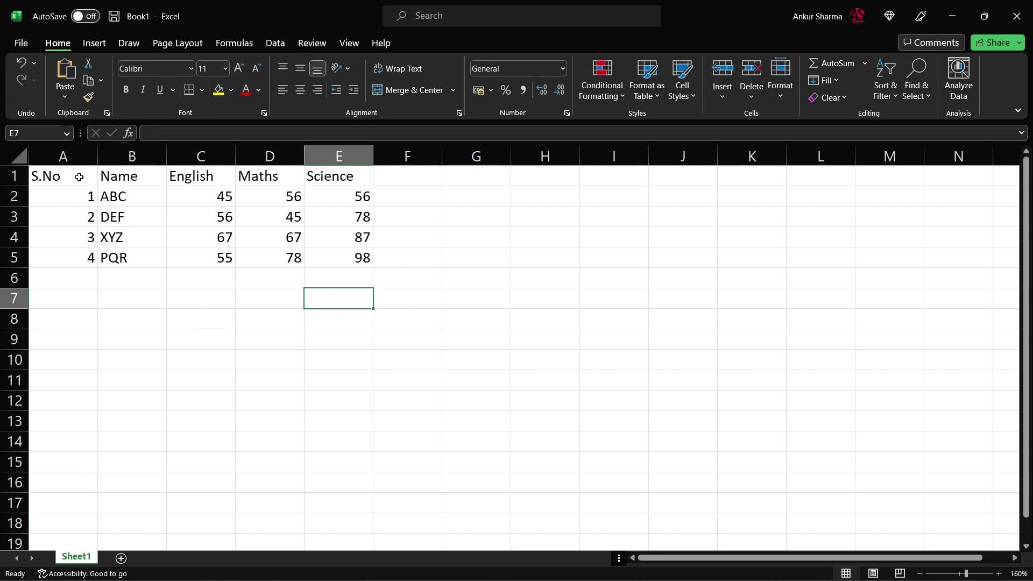
Select the marks table A1:E5 and bring up its Quick Analysis options
mouse_move(81, 175)
left_mouse_down()
mouse_move(154, 230)
mouse_move(354, 257)
left_mouse_up()
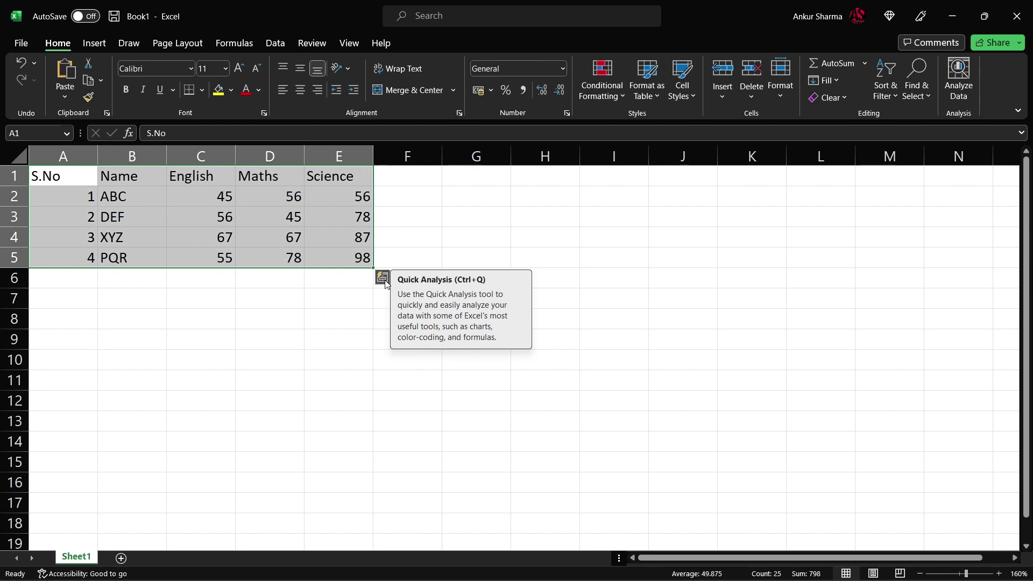
left_click(382, 278)
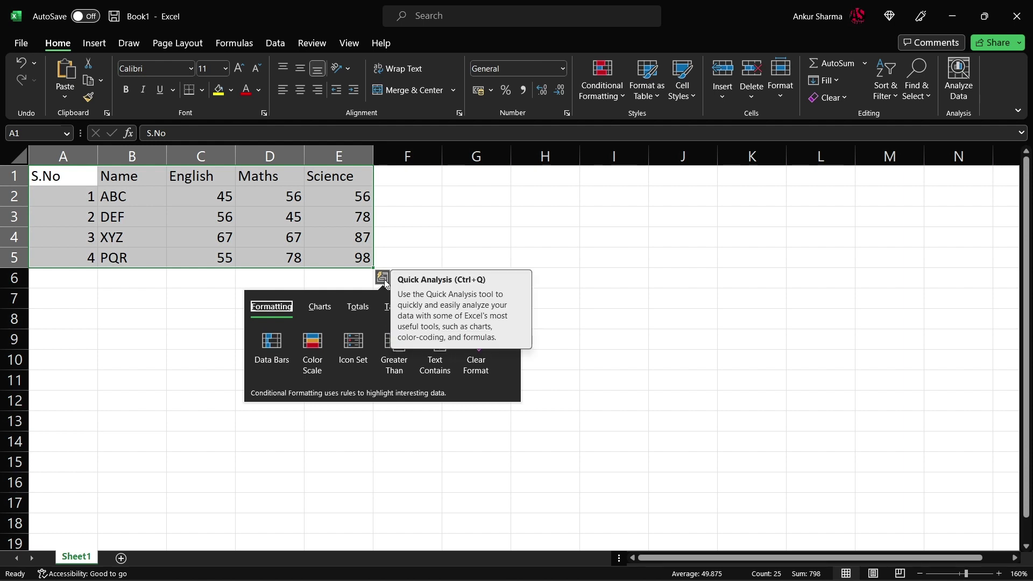
left_click(383, 278)
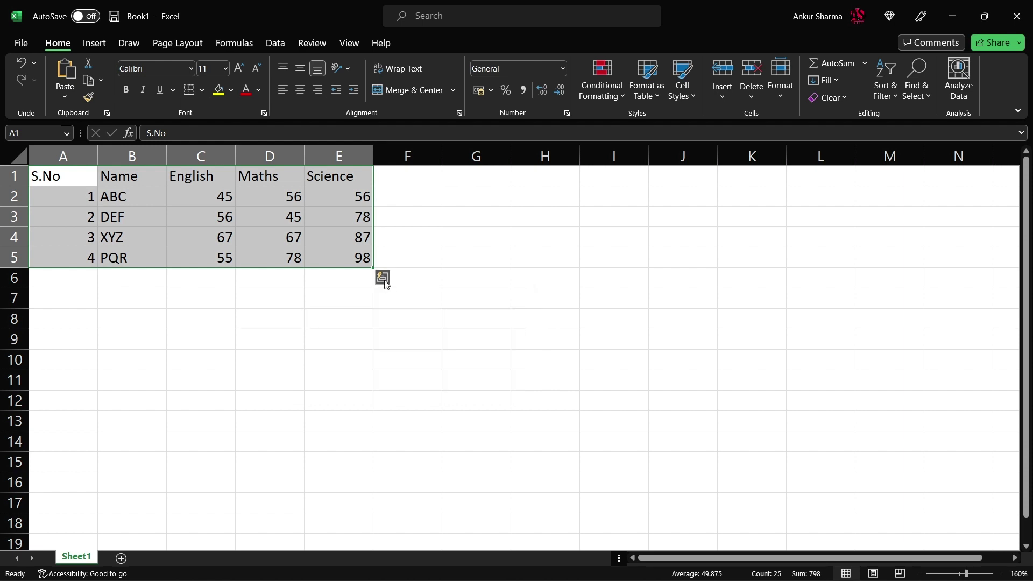
left_click(383, 280)
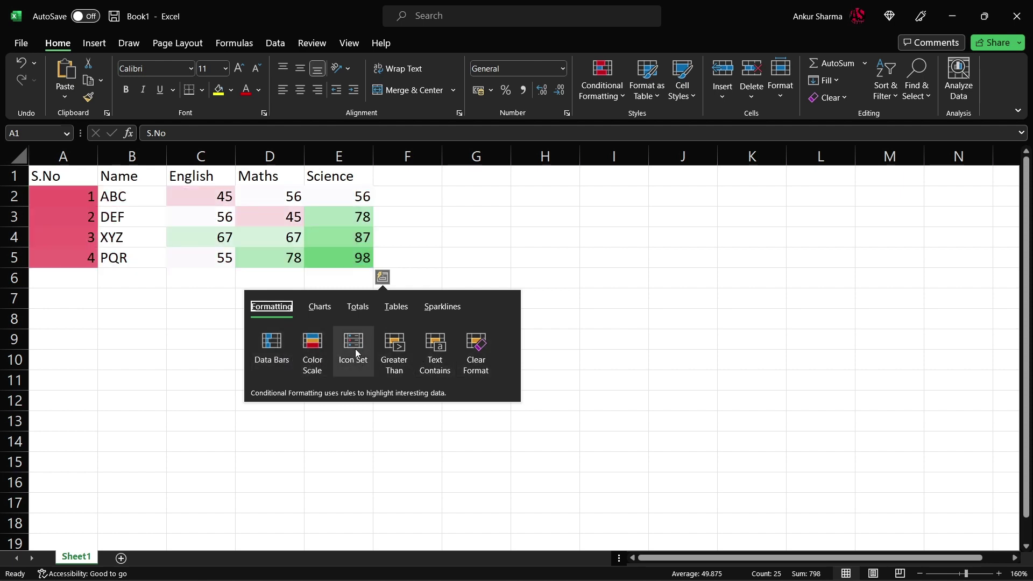
Insert a Clustered Column chart from Quick Analysis Charts and place it beside the table in columns F–M
left_click(321, 307)
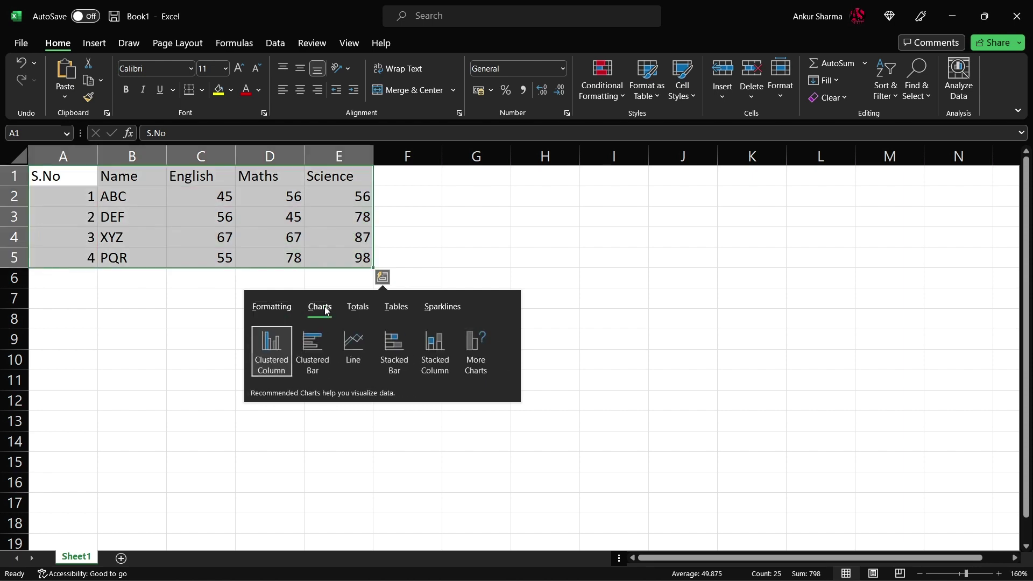
mouse_move(271, 350)
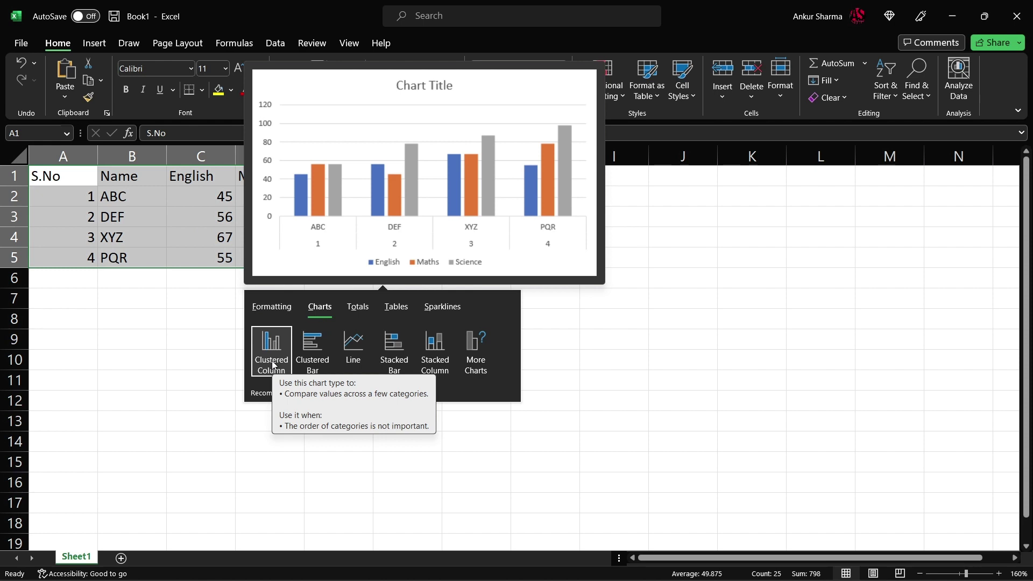
left_click(272, 364)
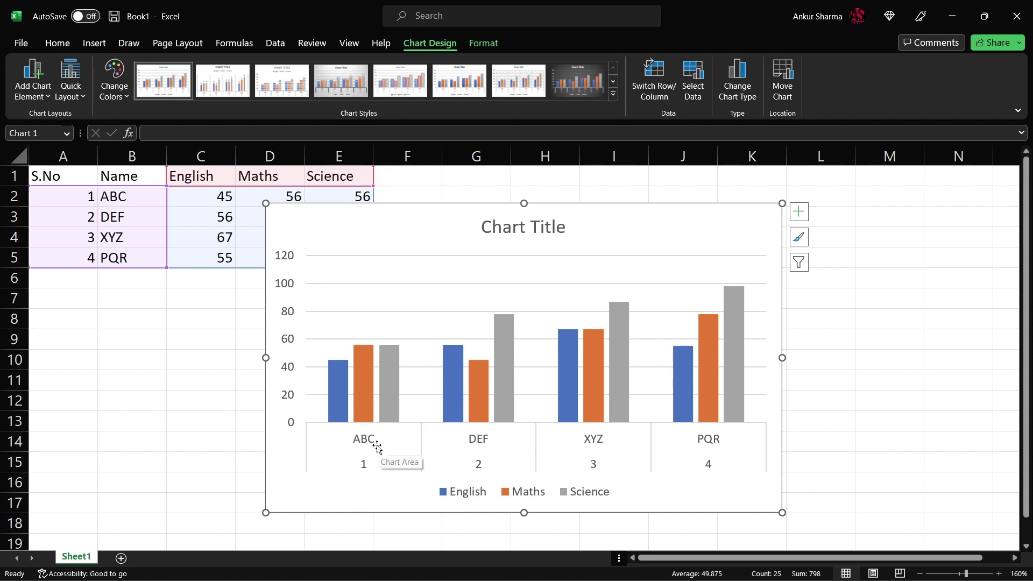
left_click_drag(464, 213, 582, 200)
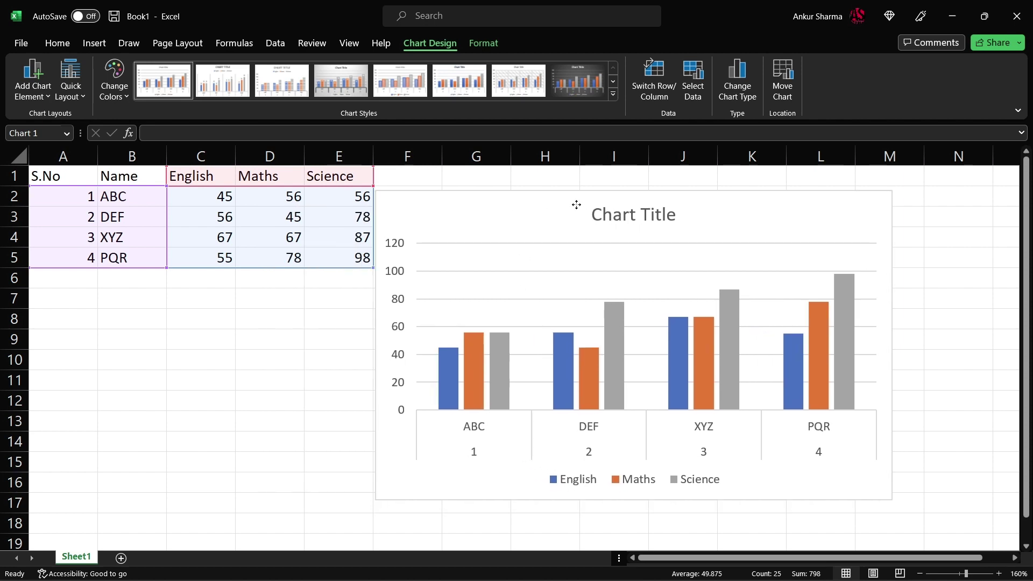
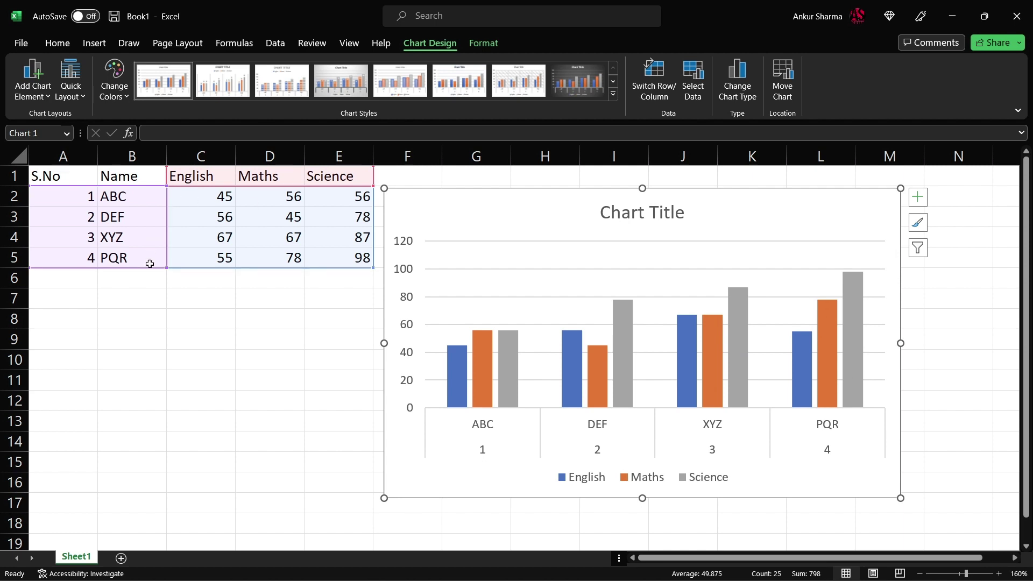
Shift the column chart's plot area slightly to the left
left_click(356, 261)
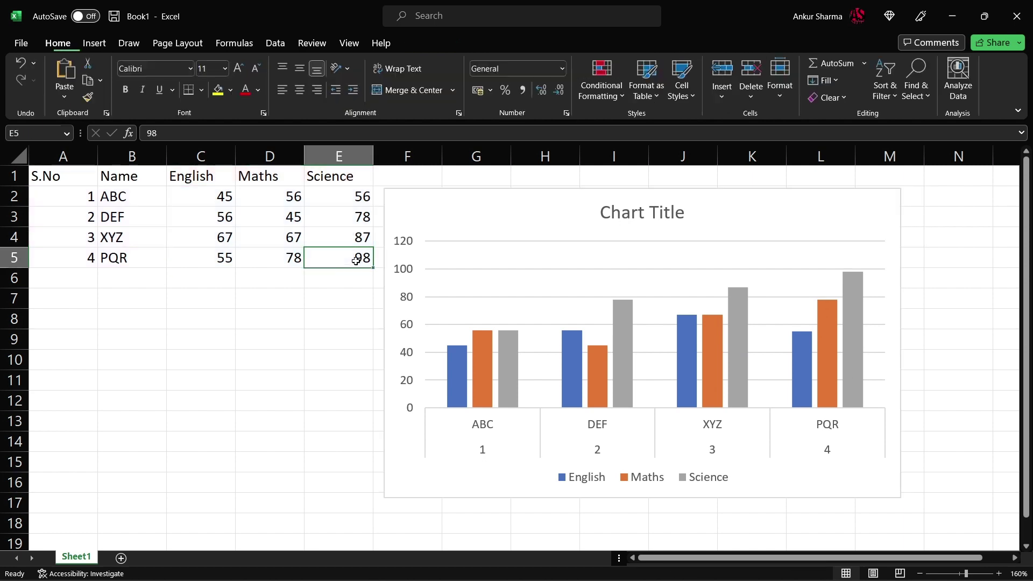
mouse_move(852, 339)
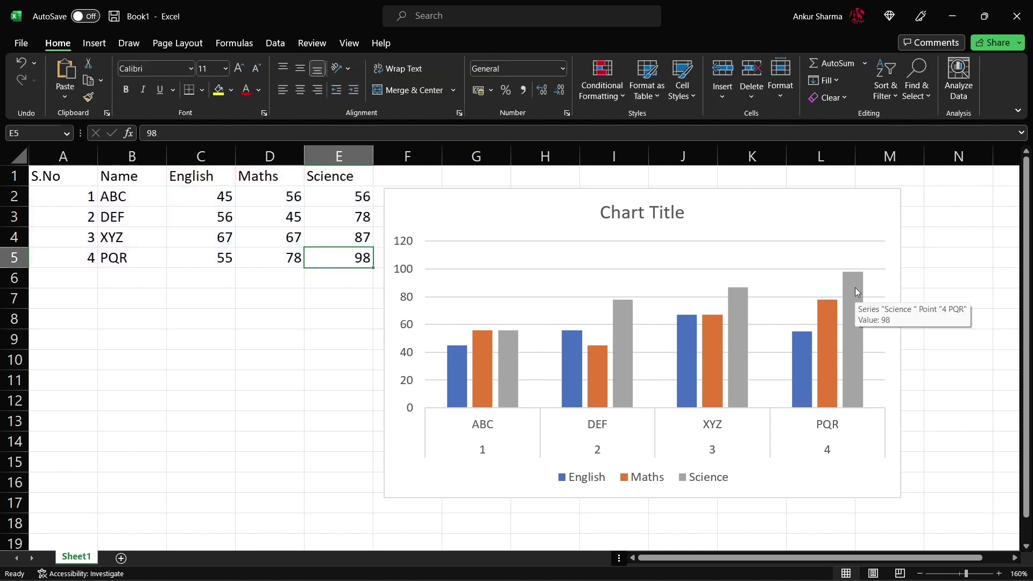
left_click(635, 271)
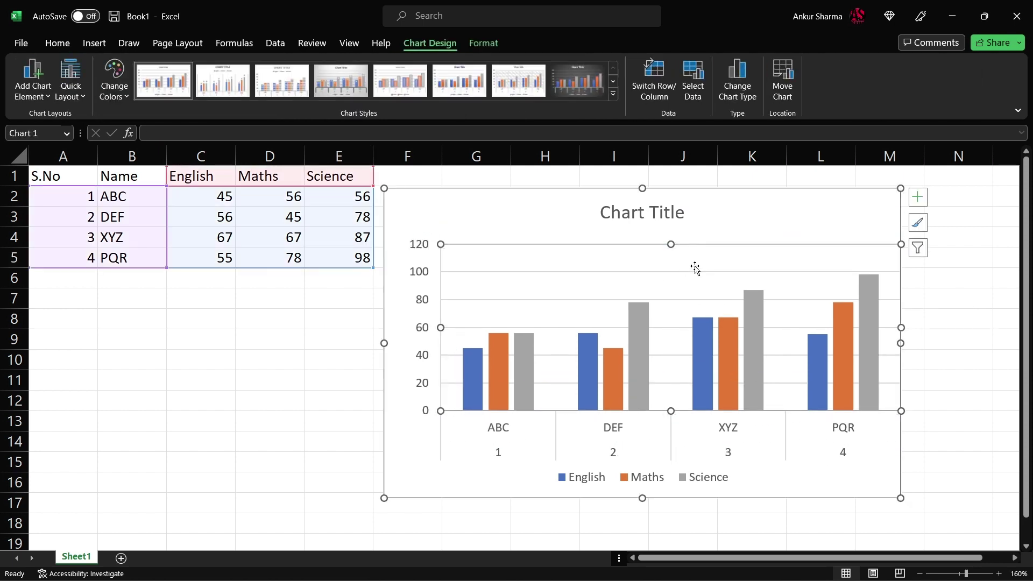
left_click_drag(695, 268, 677, 268)
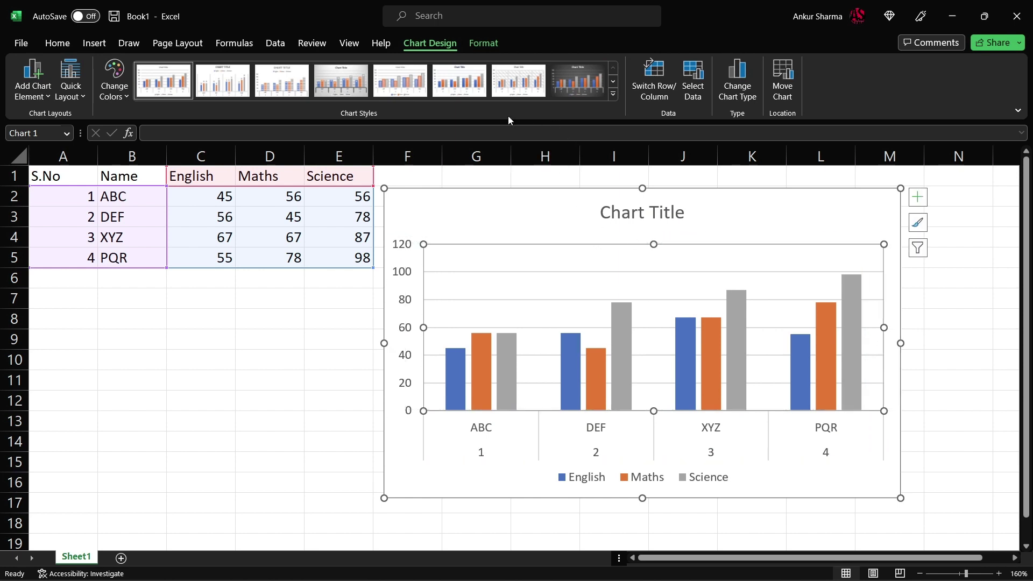
Preview the Chart Styles gallery, then close it and keep the default style
left_click(612, 95)
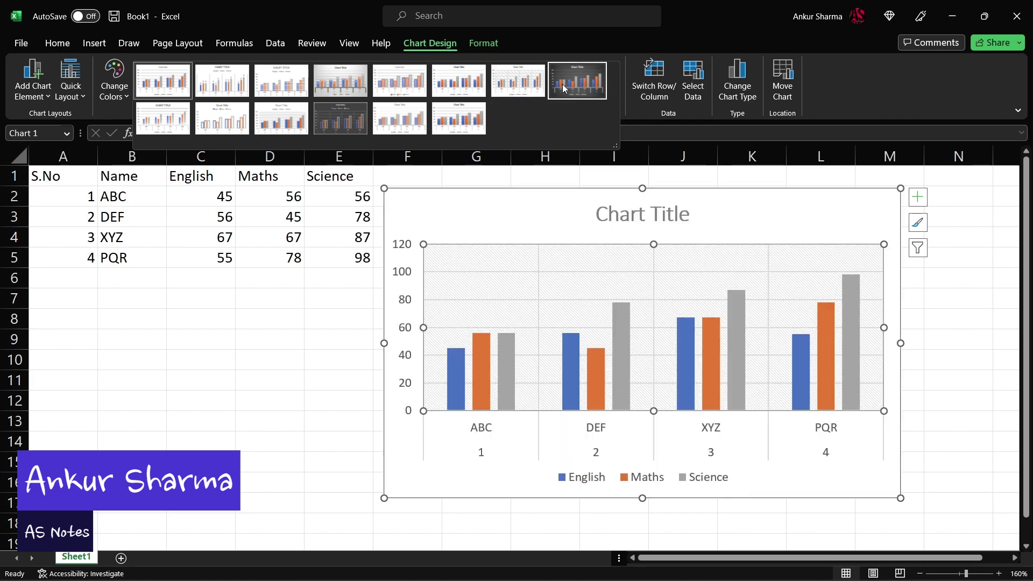
left_click(500, 97)
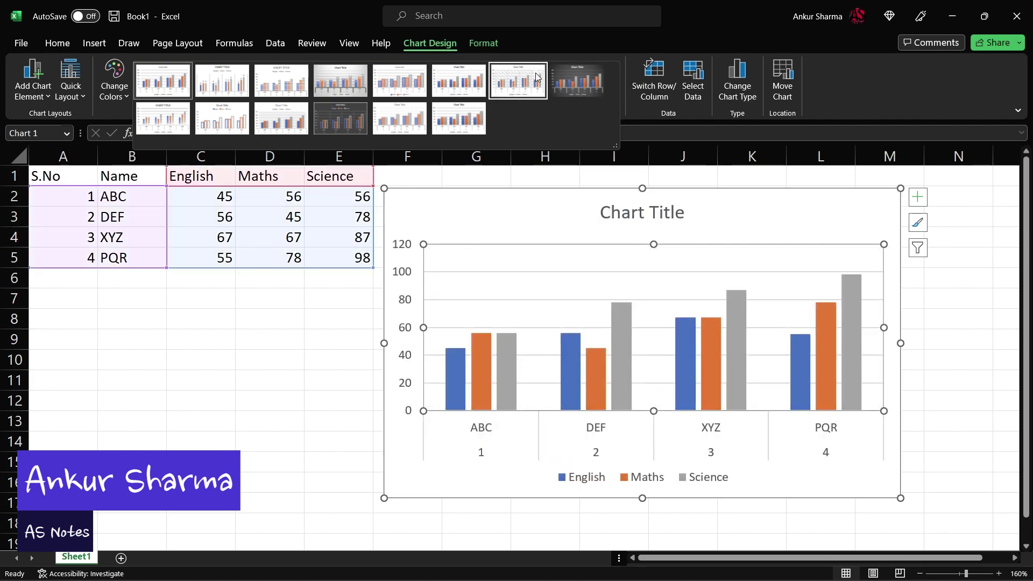
left_click(616, 97)
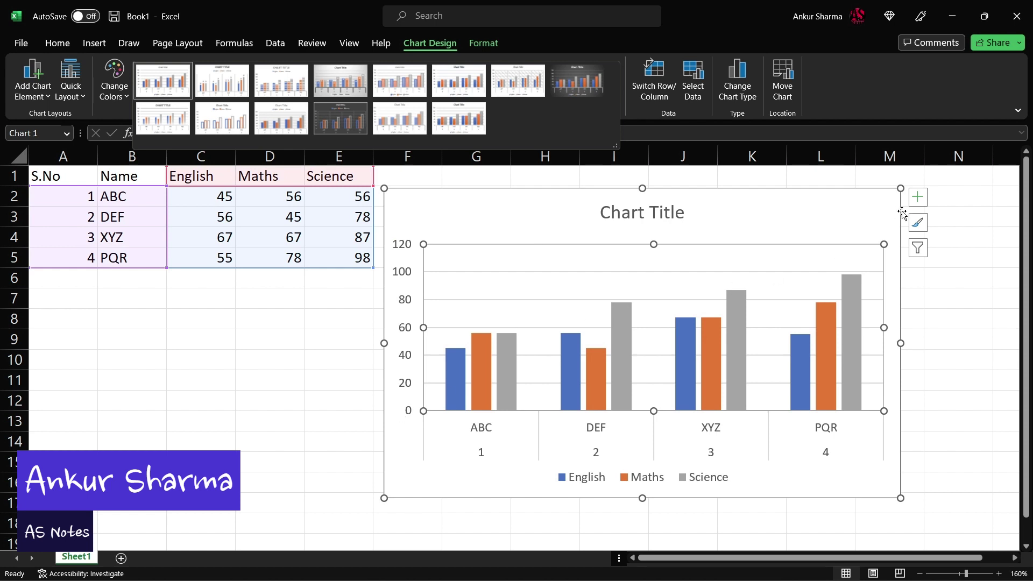
left_click(781, 226)
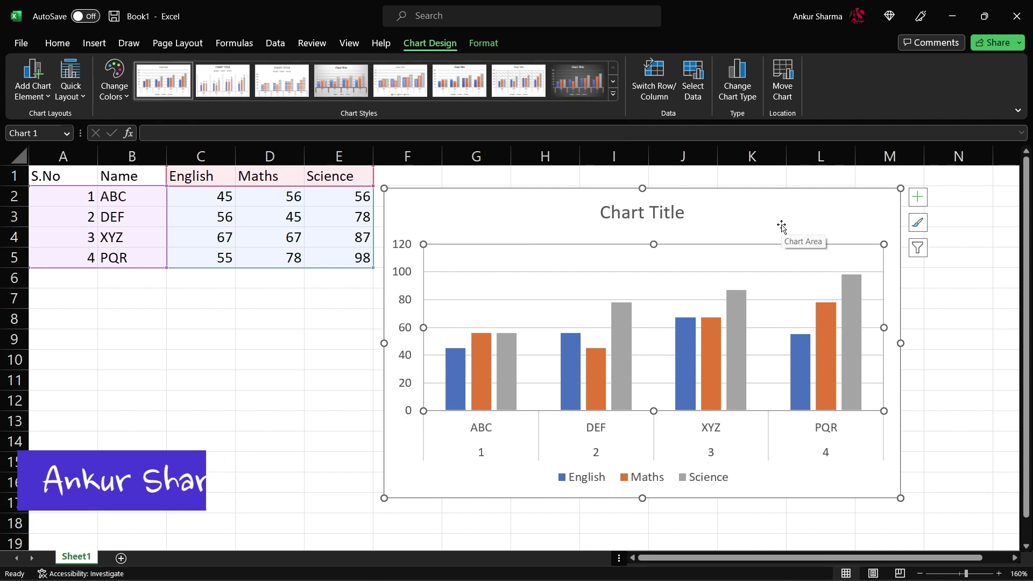
Delete the clustered column chart
left_click(664, 226)
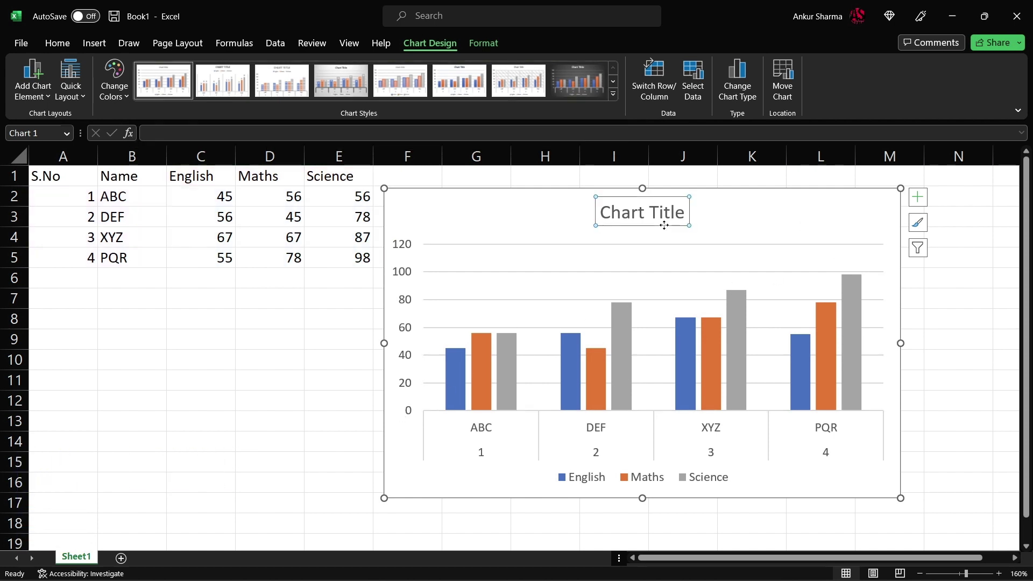
left_click(463, 214)
key("Delete")
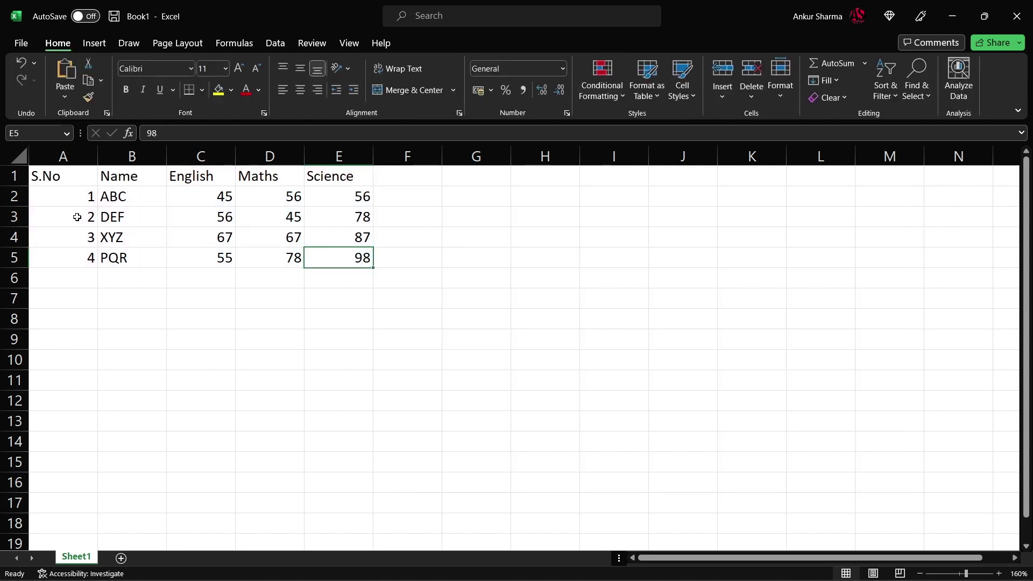
Insert a Stacked Bar chart of A1:E5 via Quick Analysis, after browsing its tabs
mouse_move(53, 177)
left_mouse_down()
mouse_move(294, 275)
mouse_move(361, 252)
left_mouse_up()
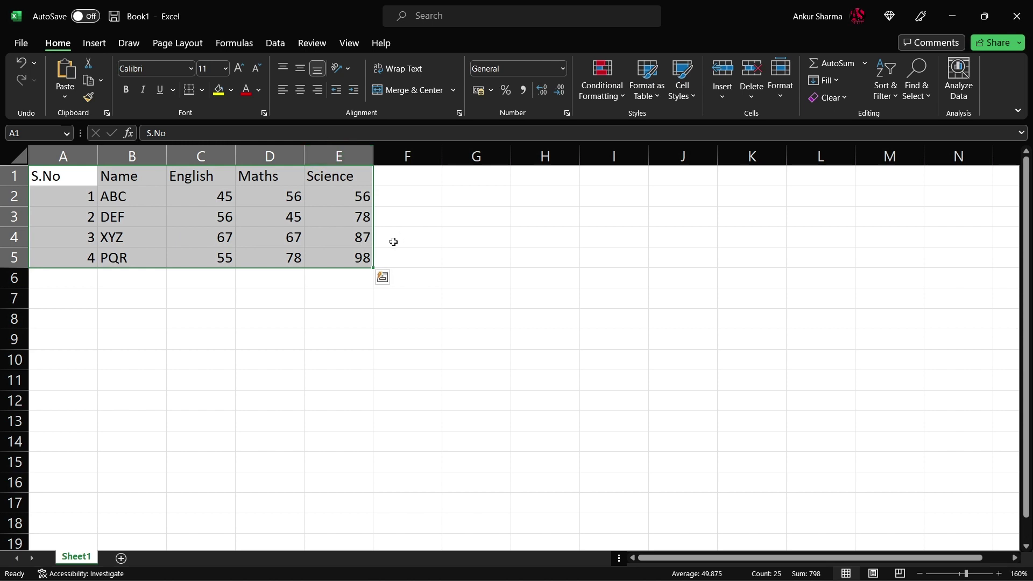
left_click(383, 277)
left_click(320, 306)
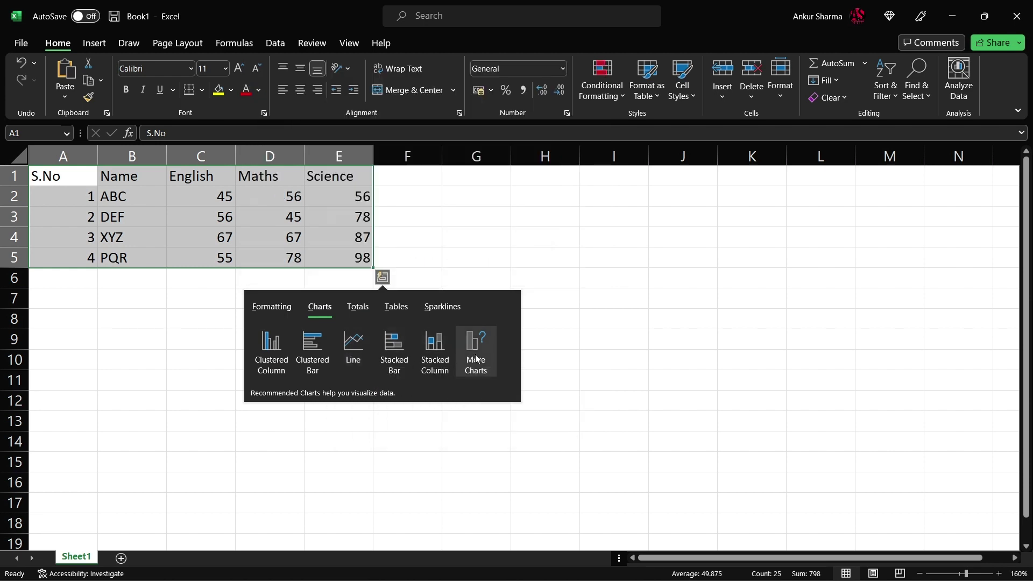
left_click(361, 309)
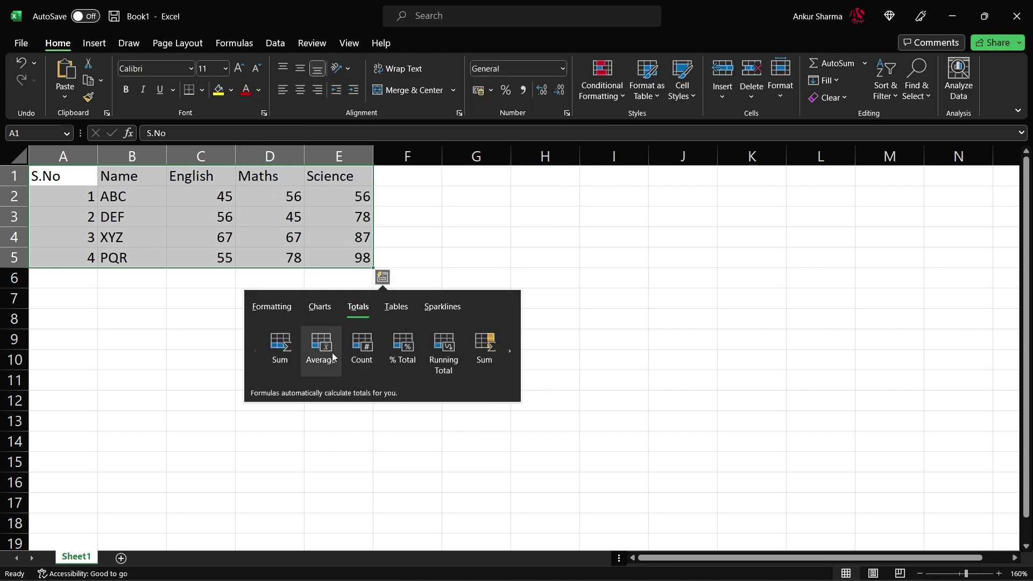
left_click(405, 307)
left_click(337, 309)
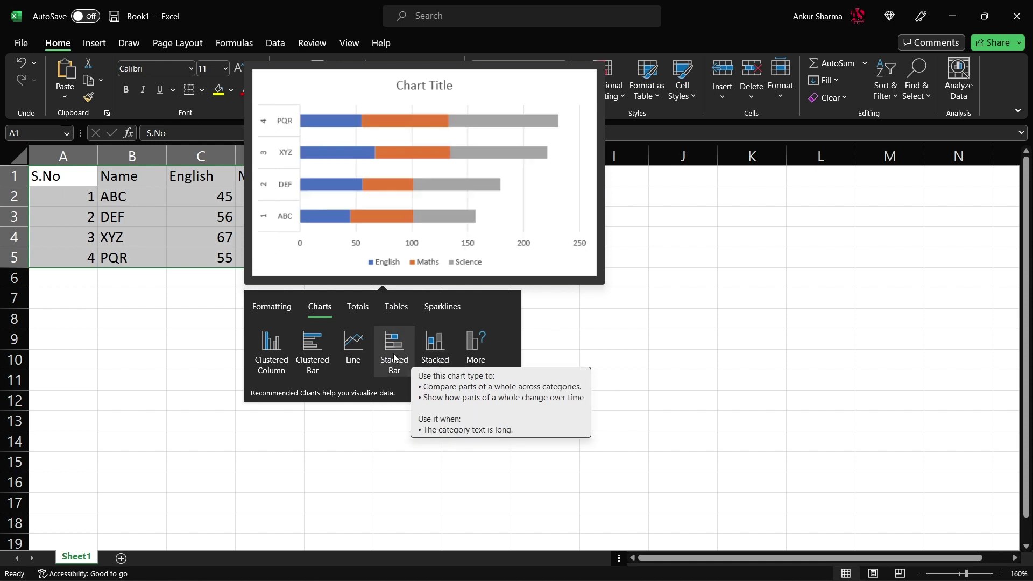
left_click(394, 352)
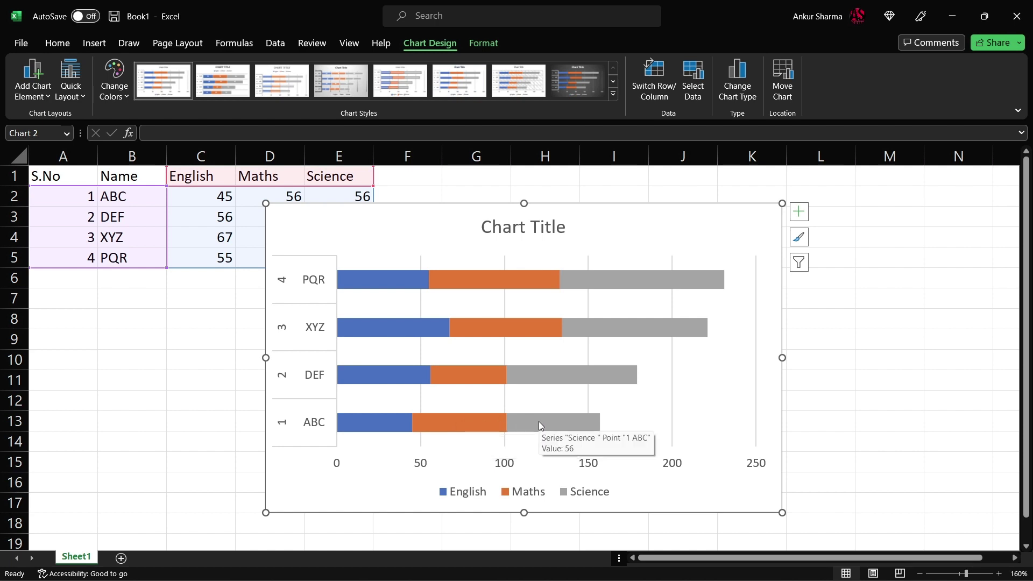
Move the stacked bar chart beside the marks table, then delete it
left_click_drag(448, 221, 450, 269)
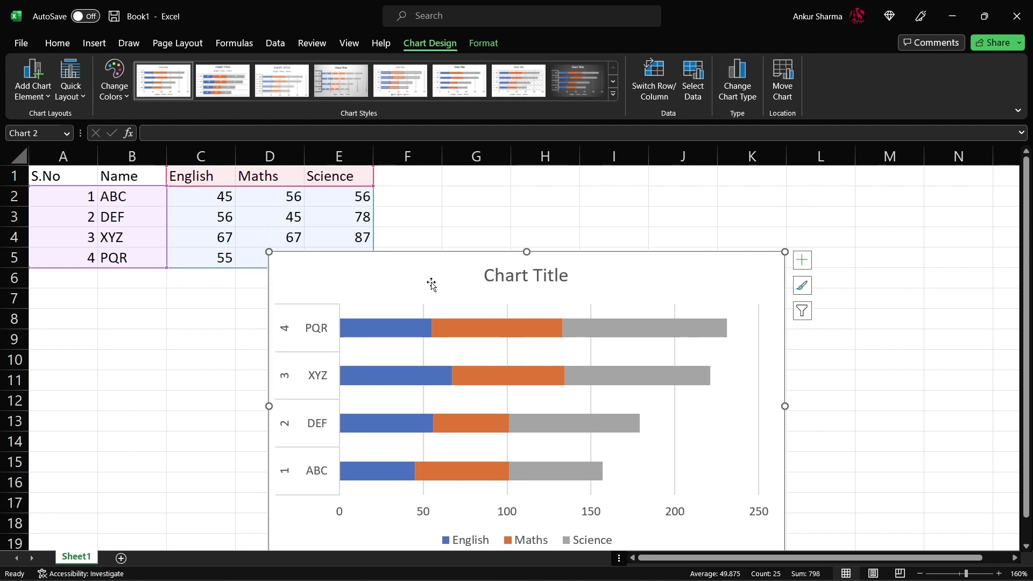
left_click_drag(431, 281, 549, 221)
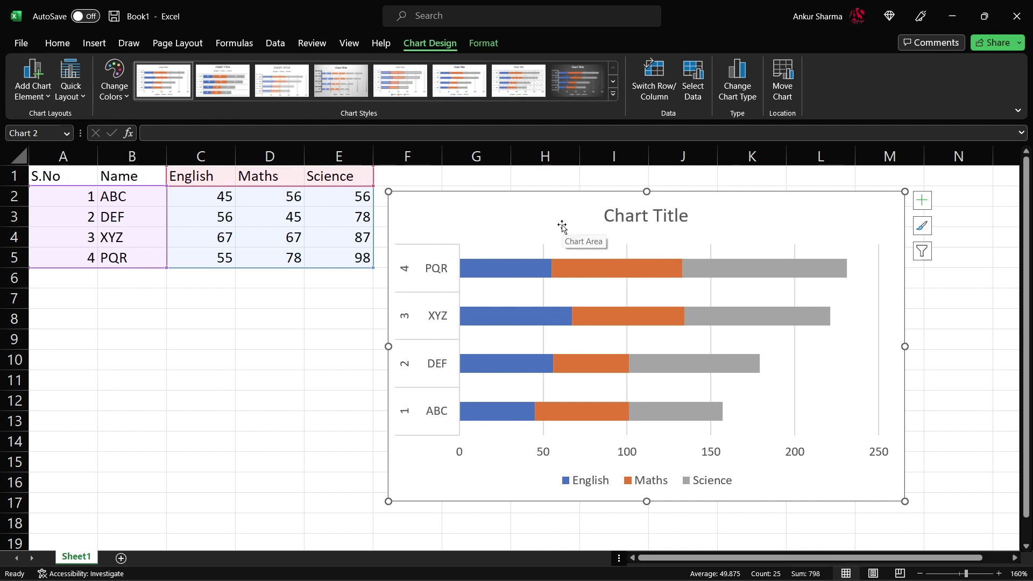
key("Delete")
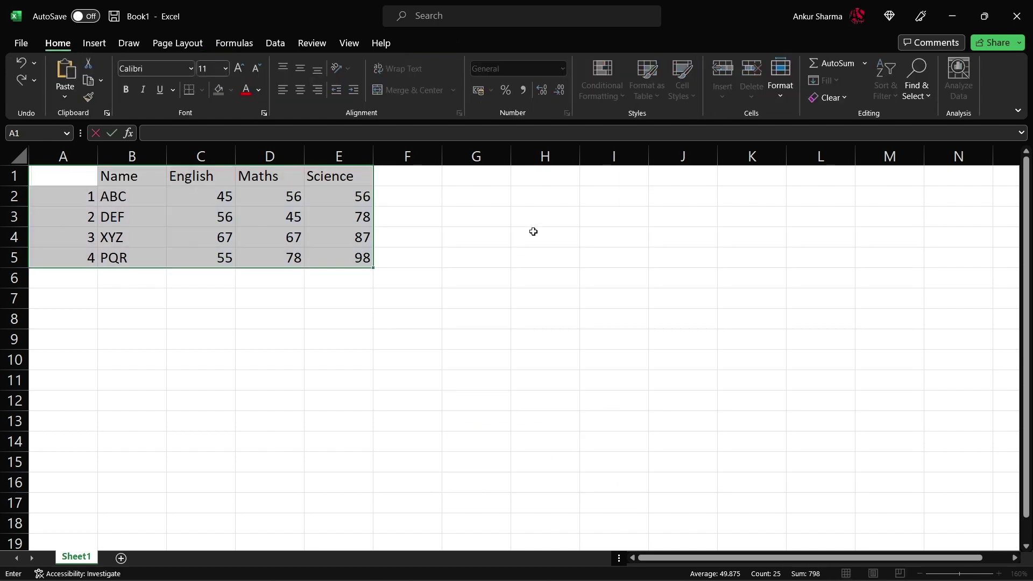
Draw a Line Arrow from right of E4 pointing left at DEF's Maths mark 45 in D3
left_click(372, 340)
left_click(348, 311)
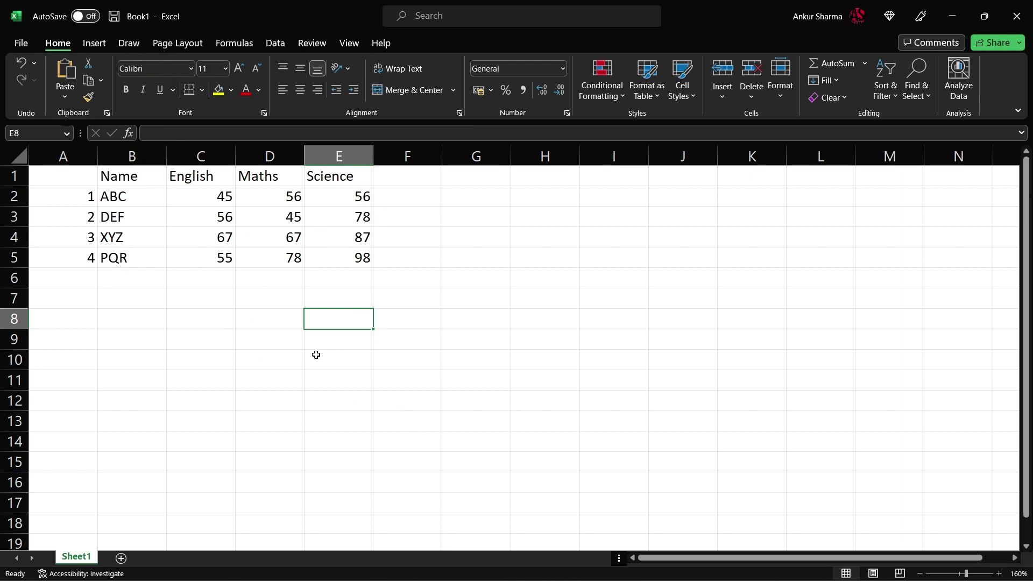
left_click(94, 44)
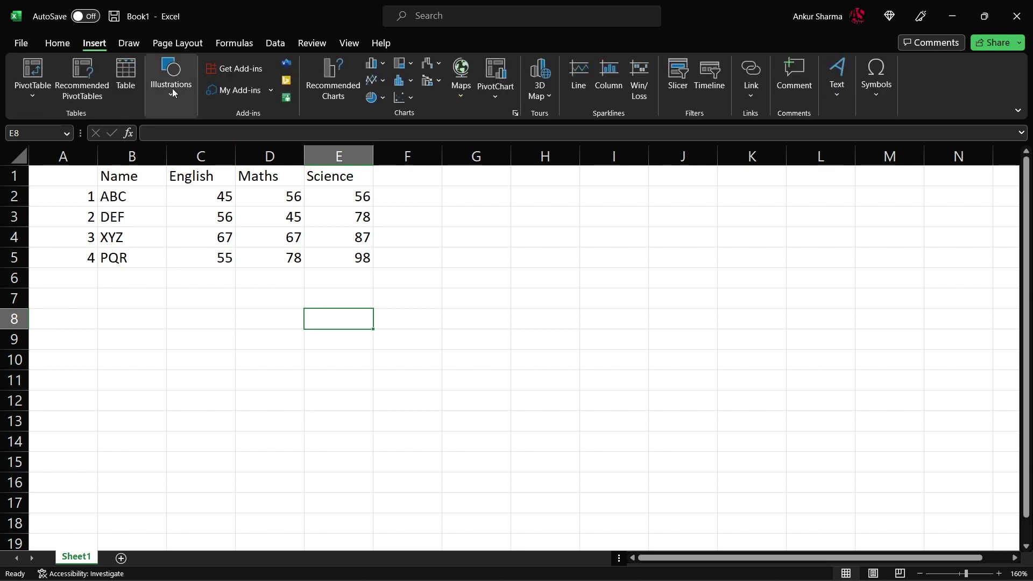
left_click(173, 94)
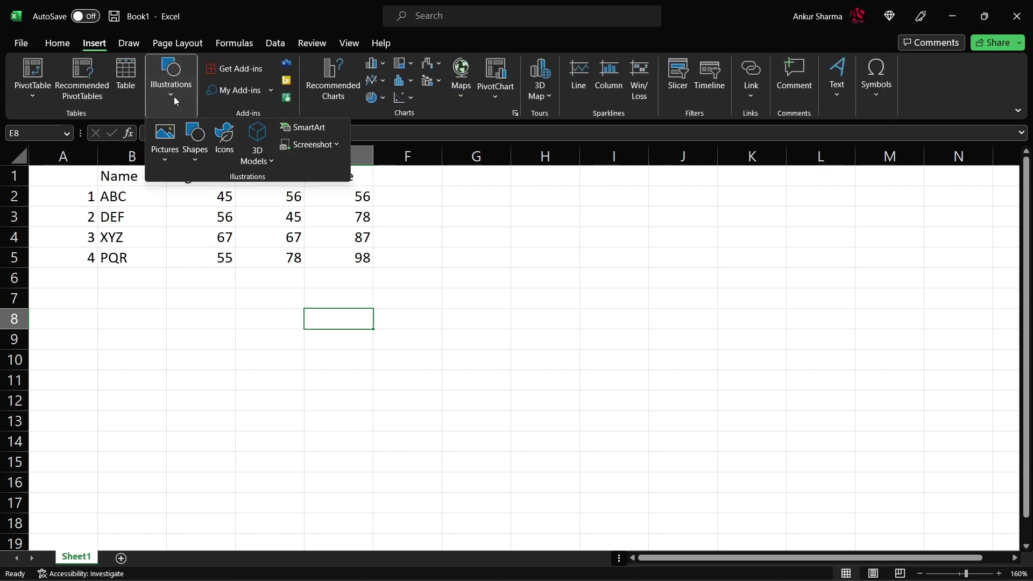
left_click(196, 152)
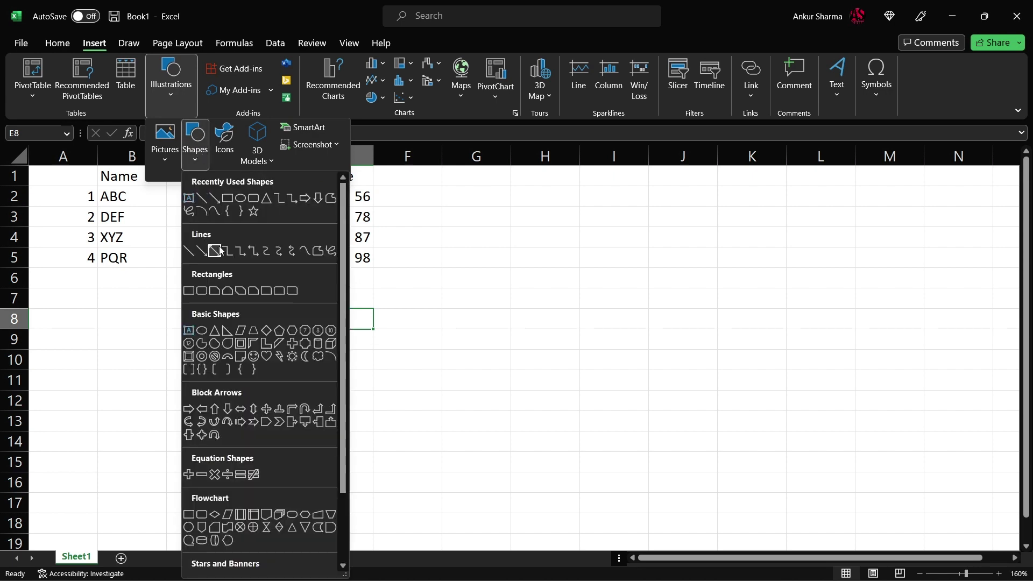
left_click(214, 198)
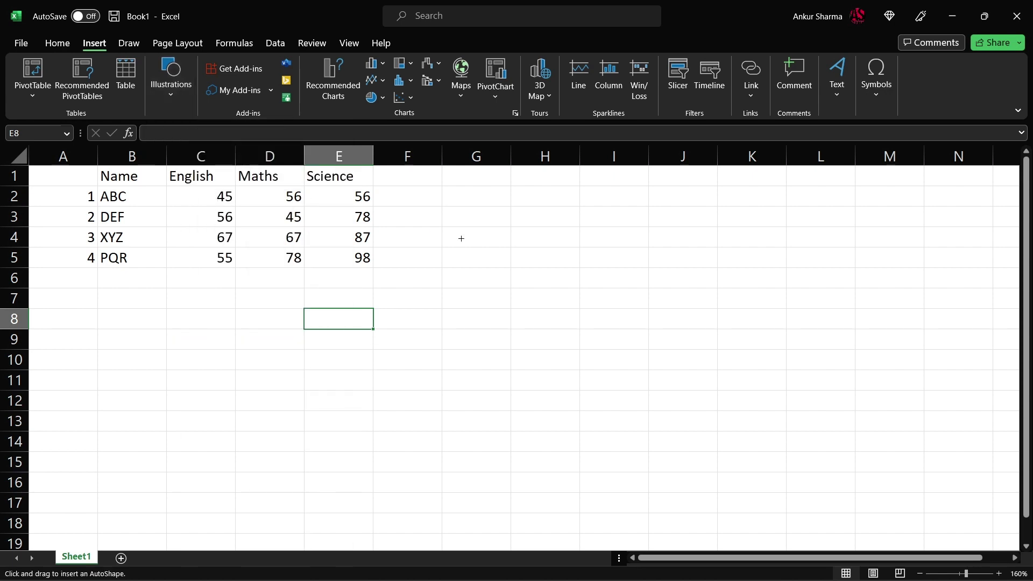
left_click_drag(391, 235, 304, 217)
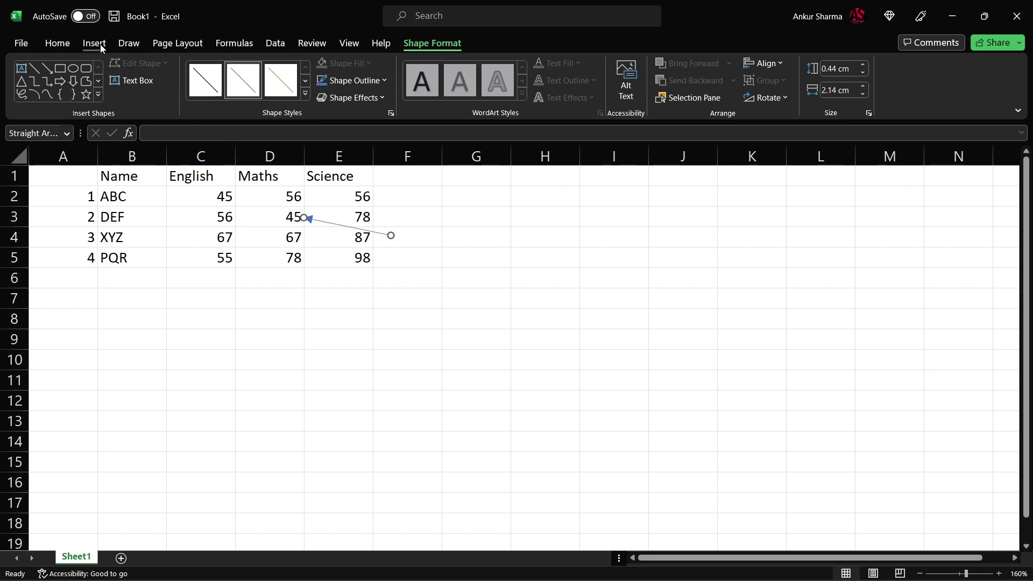
left_click(100, 45)
left_click(178, 81)
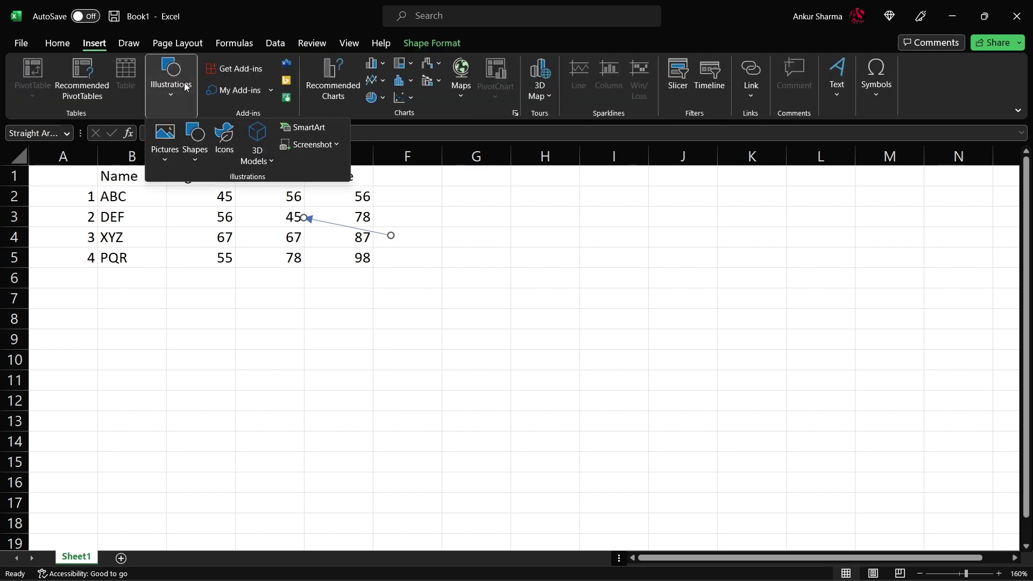
Insert the Stock Images photo of nut-covered sweet balls below the marks table
left_click(195, 137)
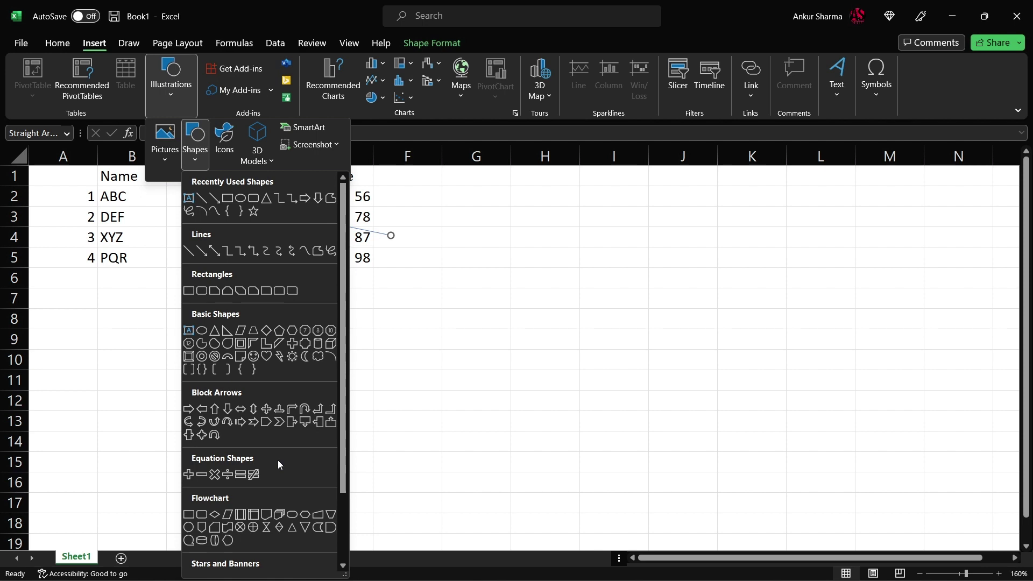
left_click(166, 154)
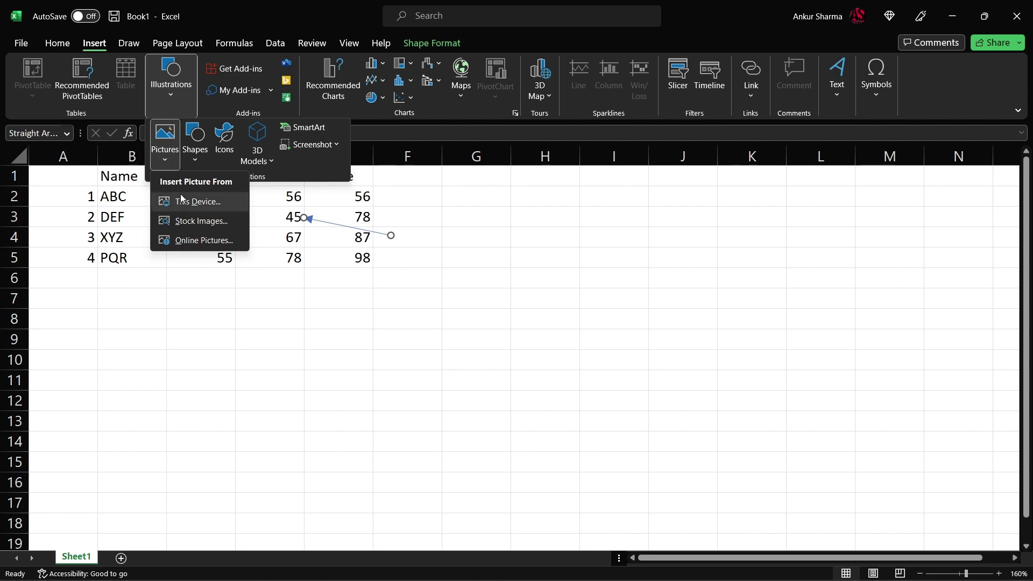
left_click(192, 221)
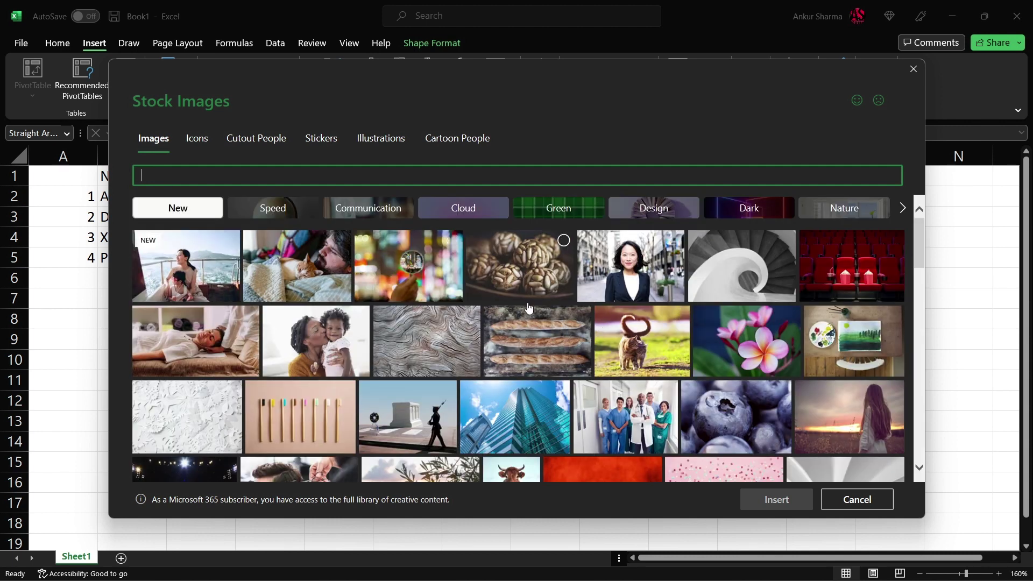
mouse_move(518, 266)
left_click(555, 267)
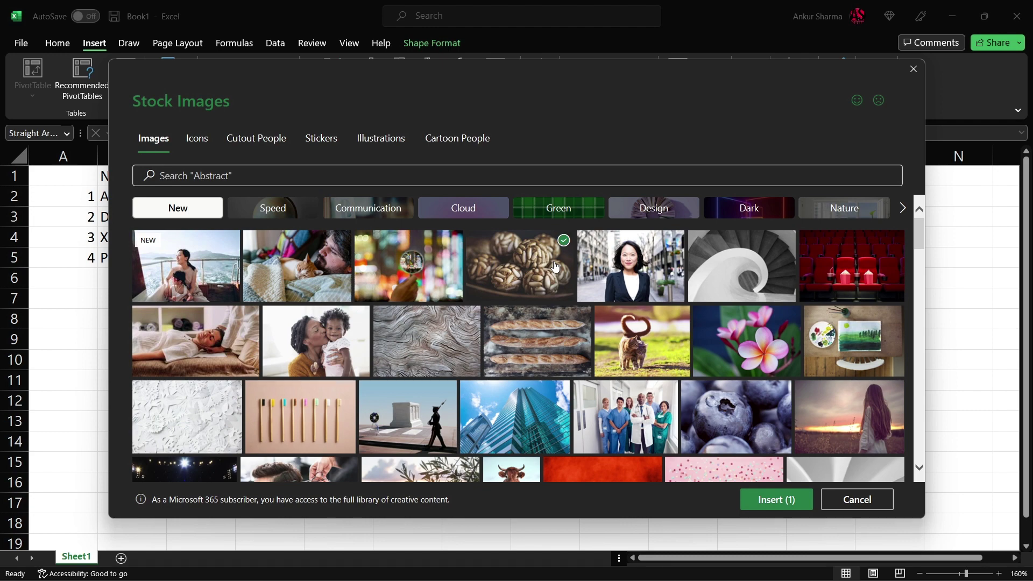
left_click(771, 505)
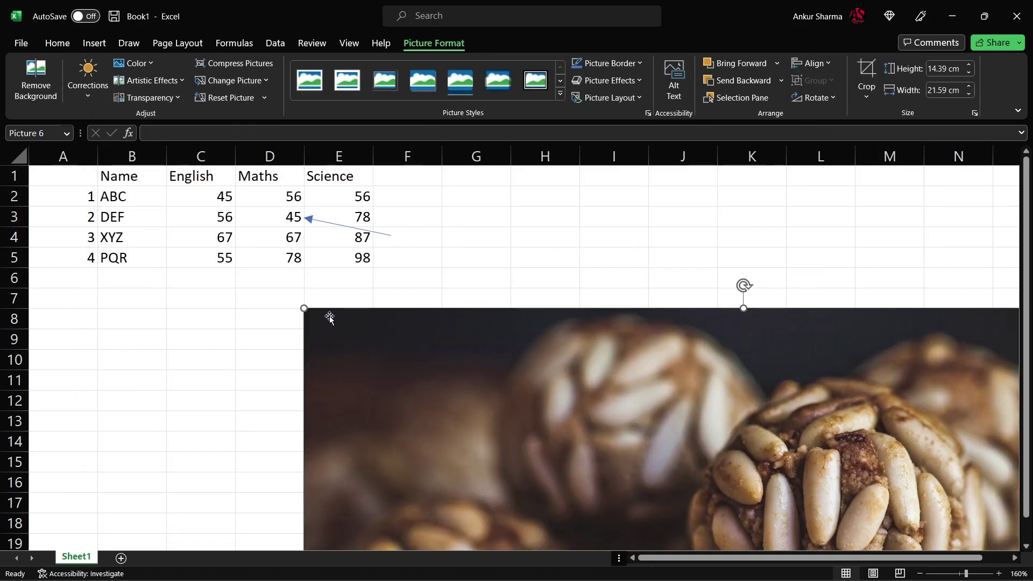
Resize the photo to 10.4 × 6.93 cm and place its top-left near cell F1
left_click_drag(305, 309, 551, 472)
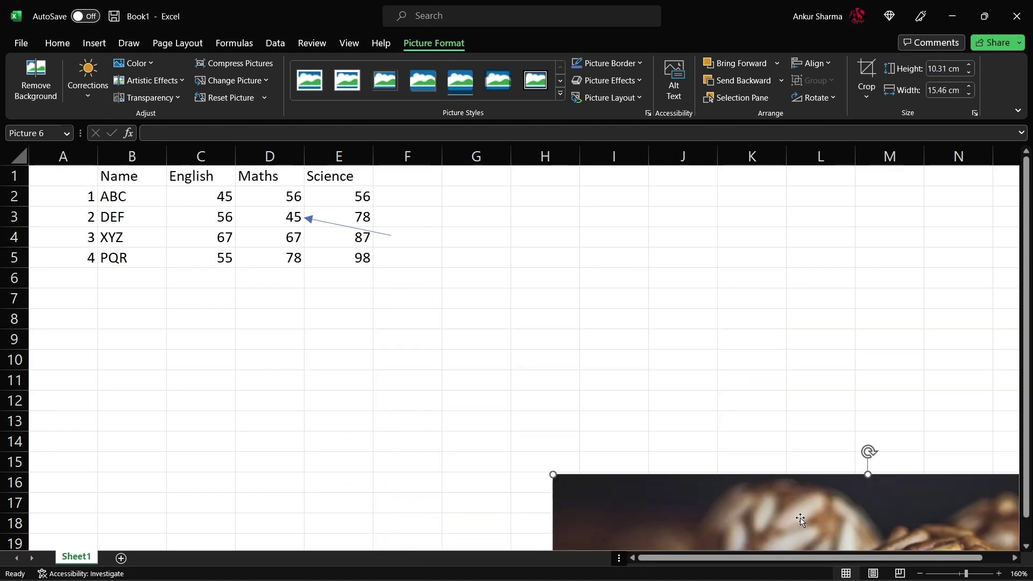
left_click_drag(801, 516, 637, 232)
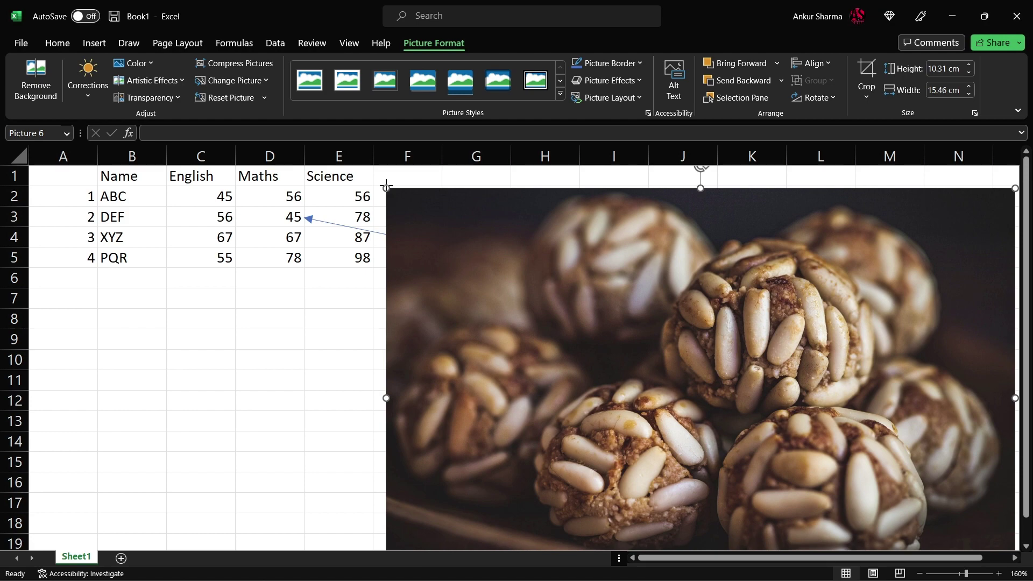
left_click_drag(386, 186, 592, 323)
mouse_move(932, 455)
left_mouse_down()
mouse_move(784, 296)
mouse_move(731, 319)
left_mouse_up()
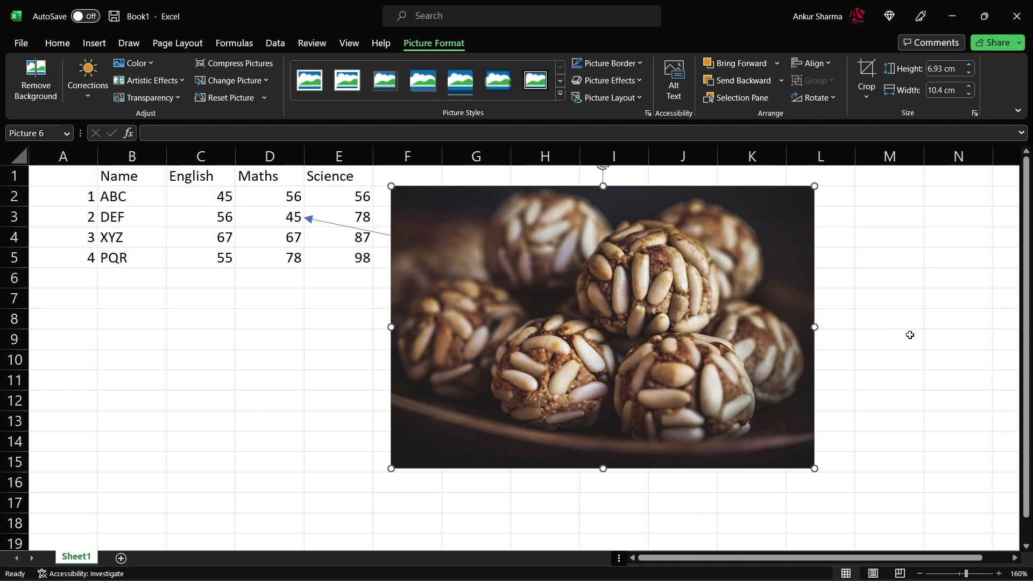
Apply the Soft Edge Rectangle picture style to the photo
left_click(283, 386)
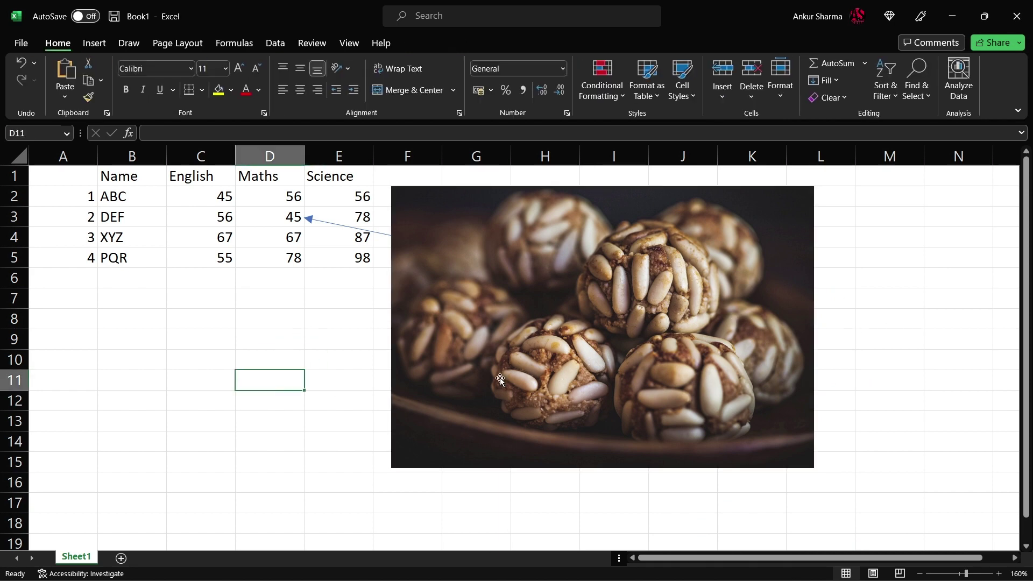
left_click(557, 361)
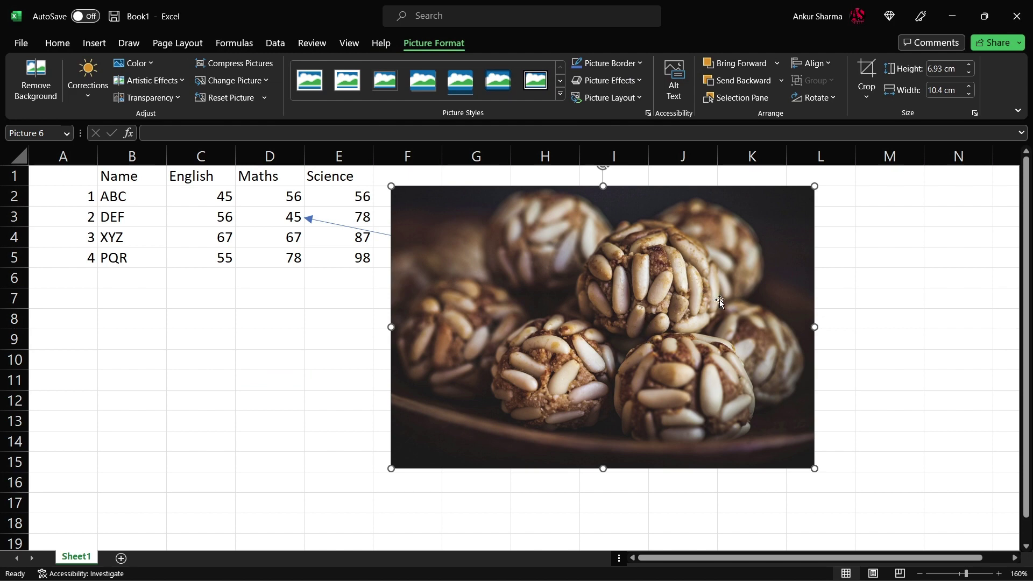
left_click(496, 83)
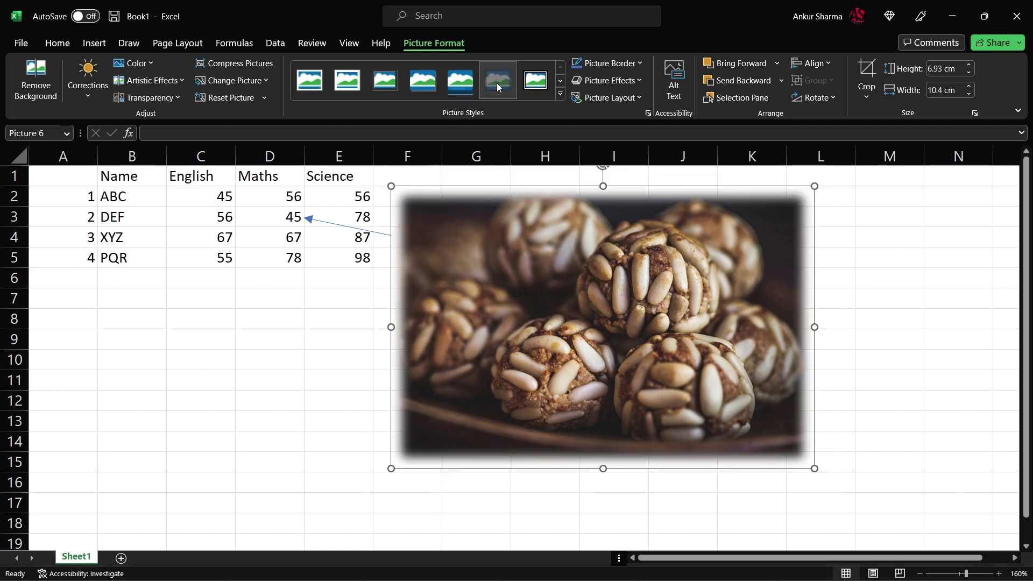
left_click(302, 415)
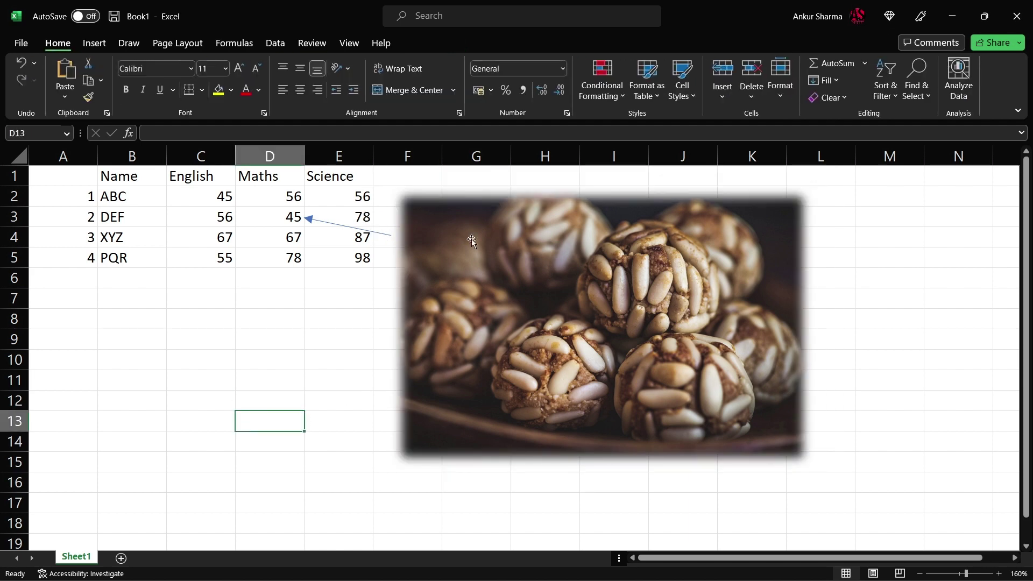
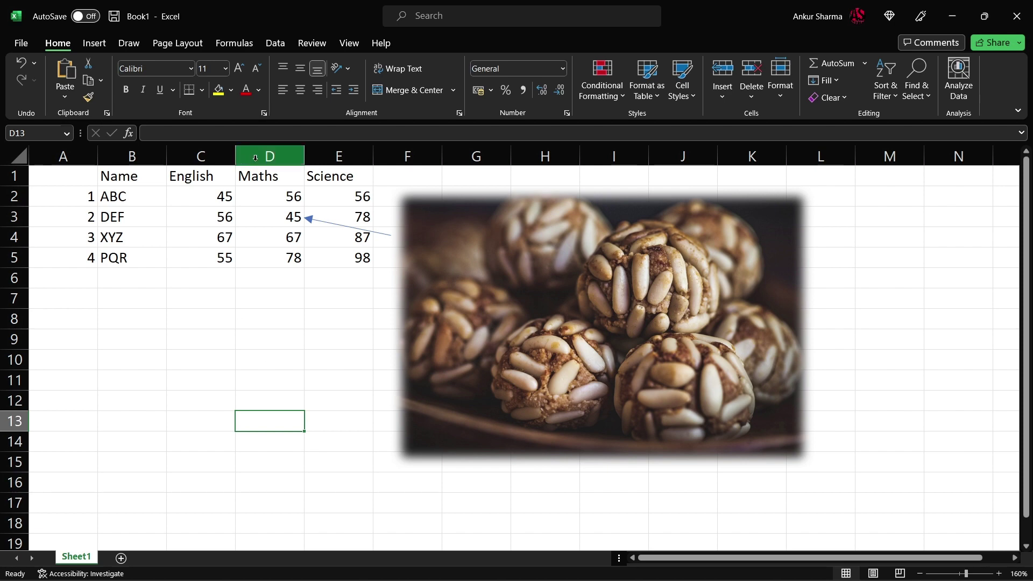
left_click_drag(73, 172, 352, 259)
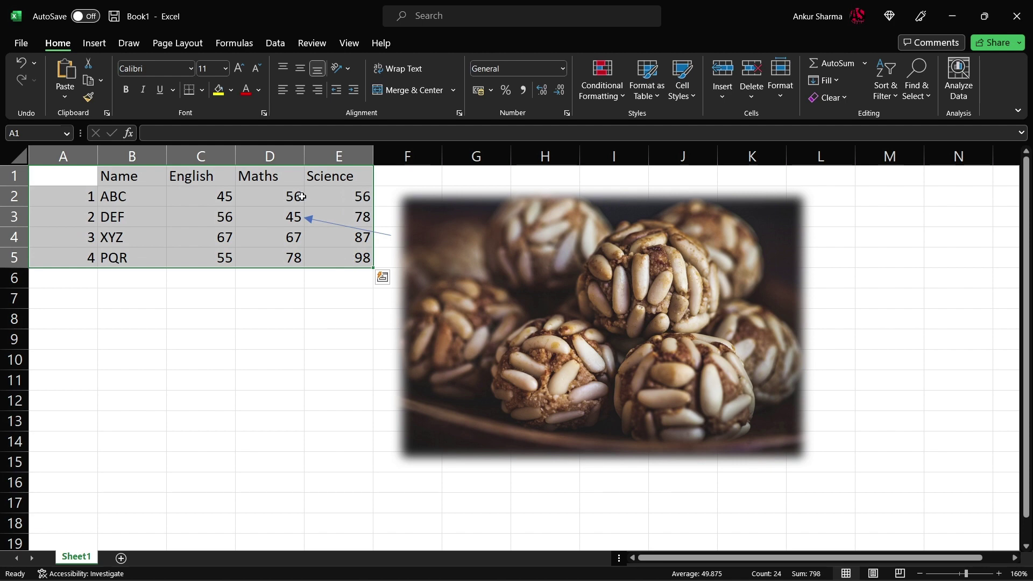
left_click(134, 43)
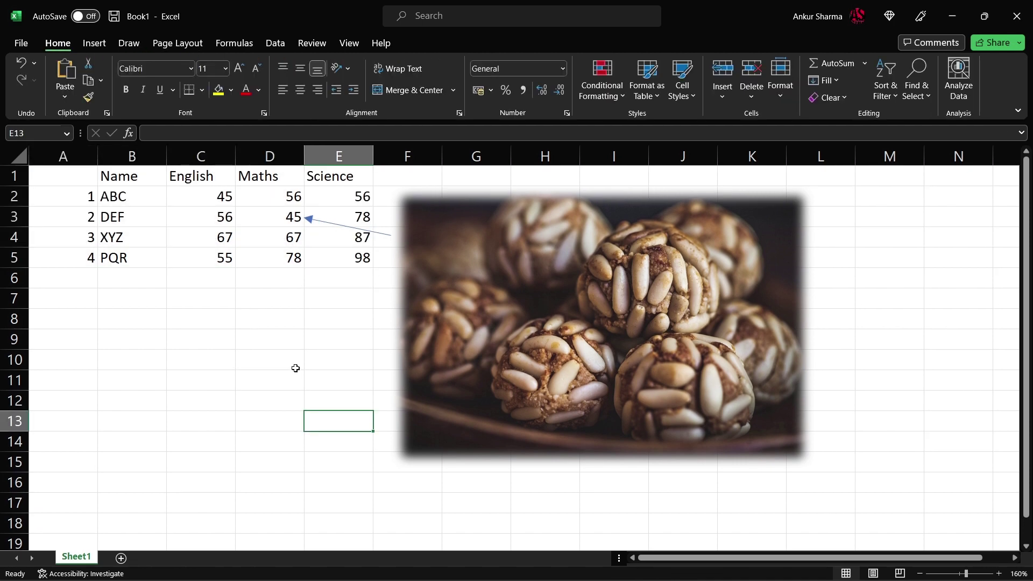